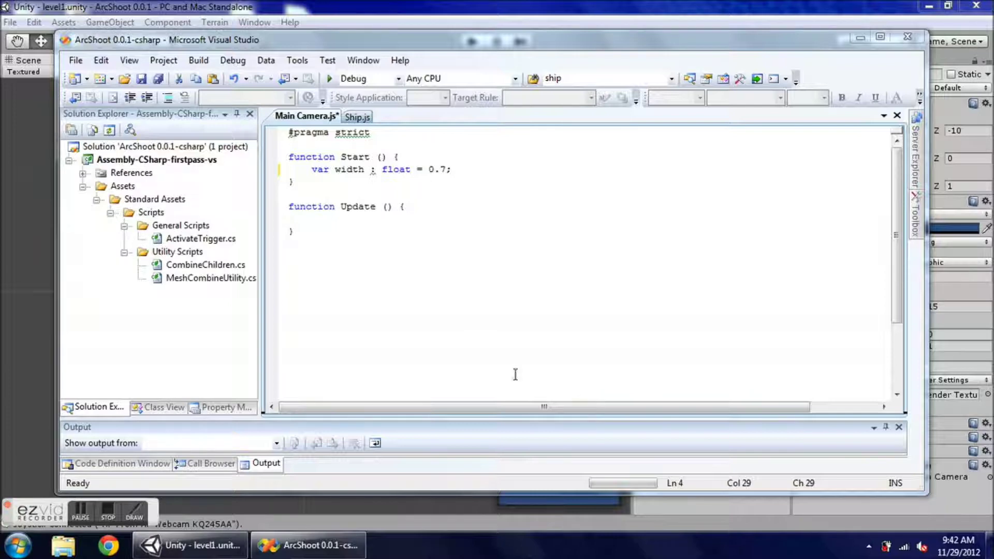
Add a height float of 1.0 below the width declaration in Start
{"action": "left_click", "coordinate": [468, 176]}
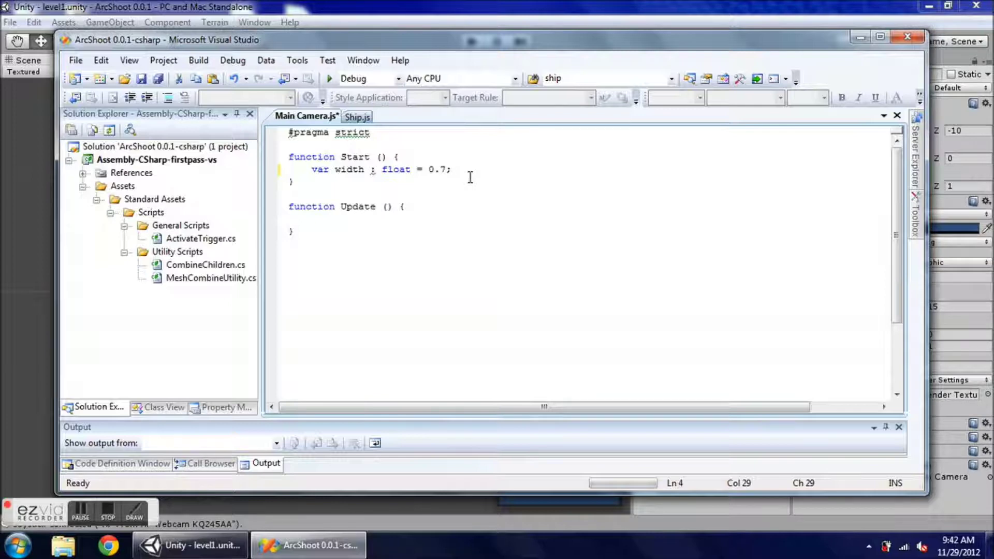
{"action": "key", "text": "Return"}
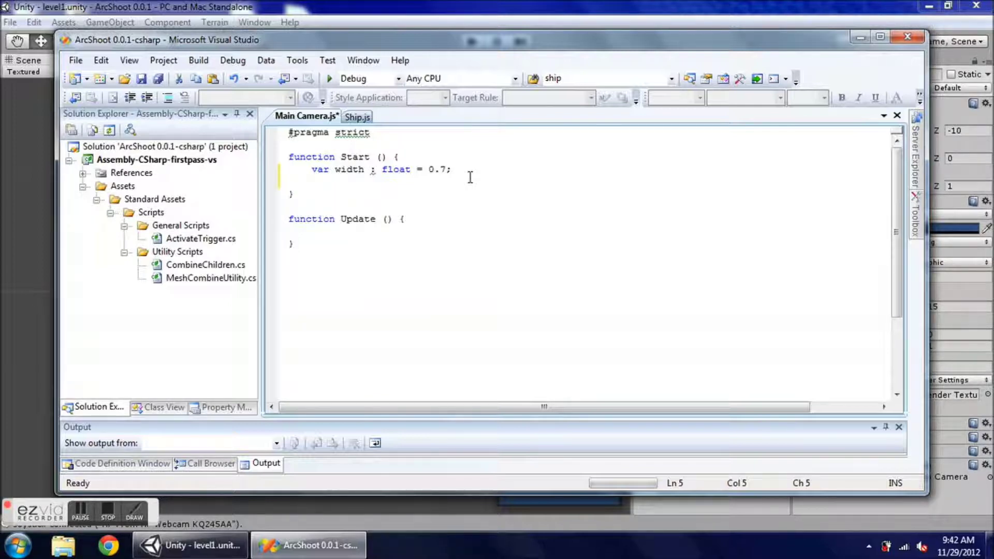
{"action": "type", "text": "var height"}
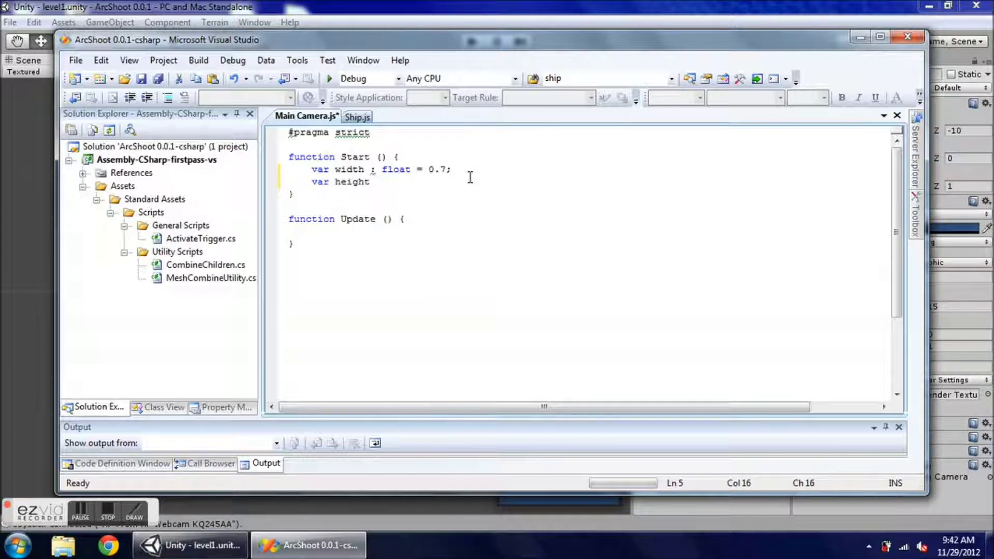
{"action": "type", "text": " : float"}
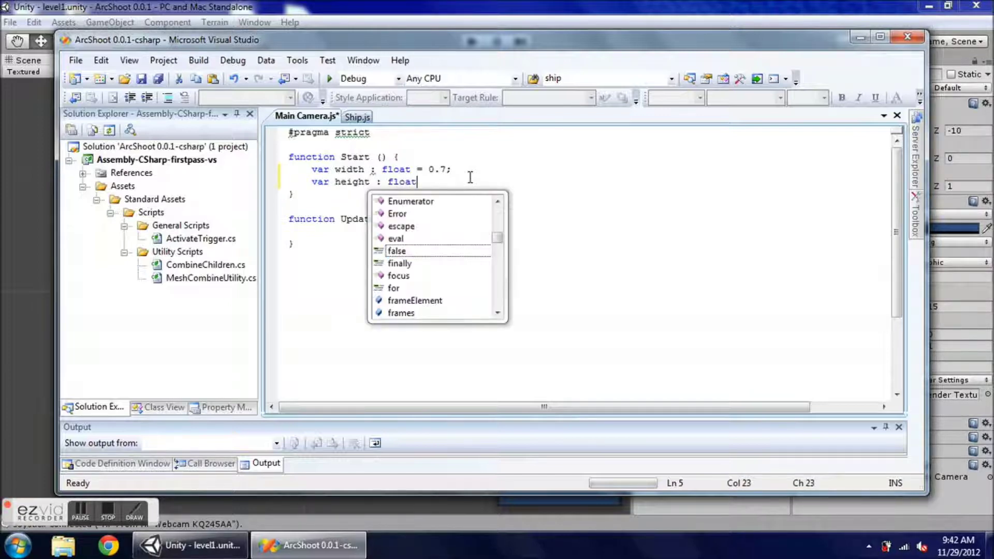
{"action": "type", "text": " = 1.0;"}
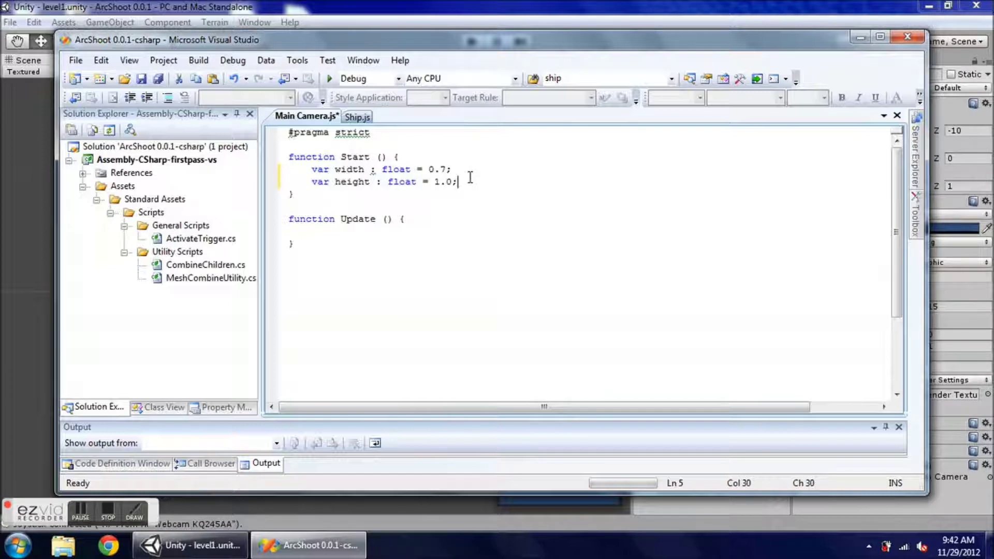
{"action": "key", "text": "Return"}
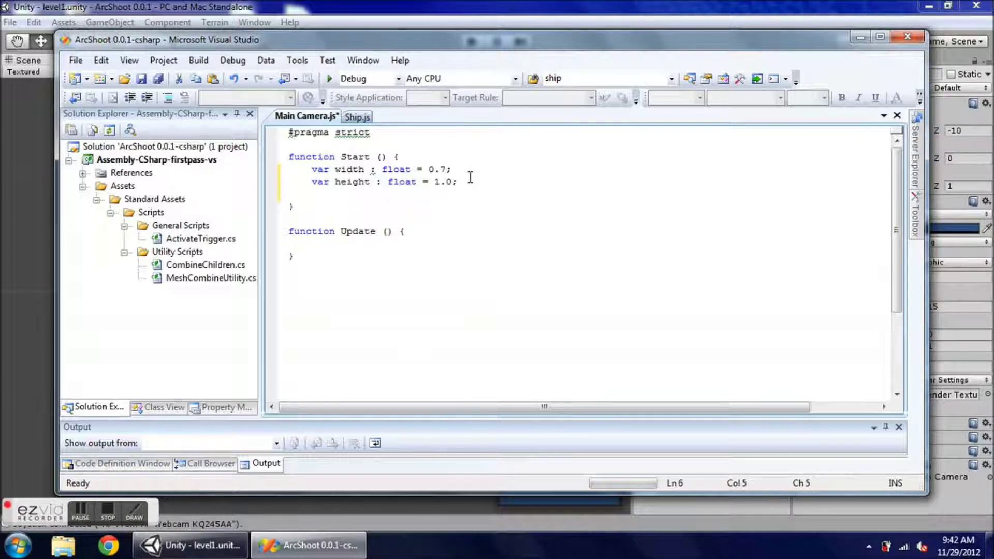
Declare x = (1.0-width)/2.0 and y = (1.0-height)/2.0 as centred offset floats
{"action": "type", "text": "var x : float"}
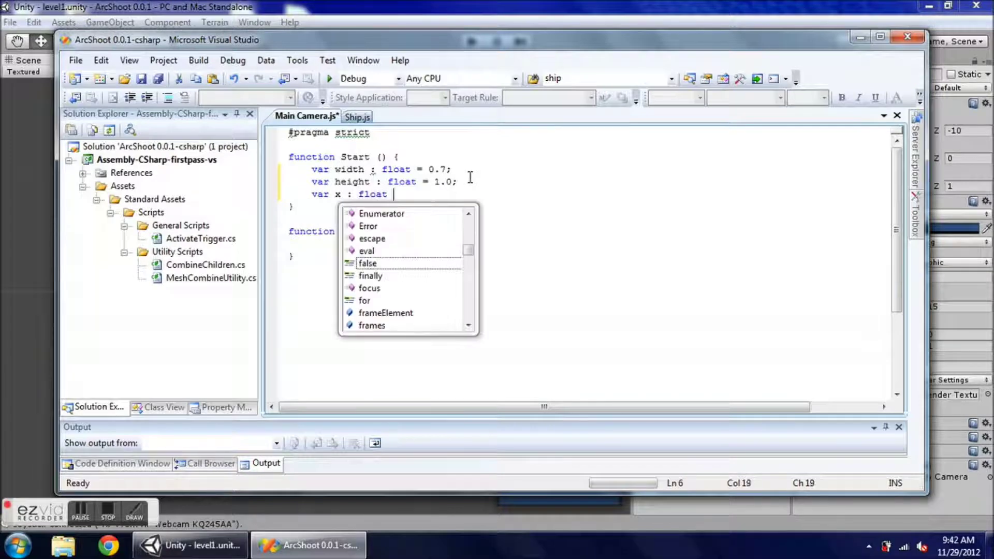
{"action": "type", "text": " = (width"}
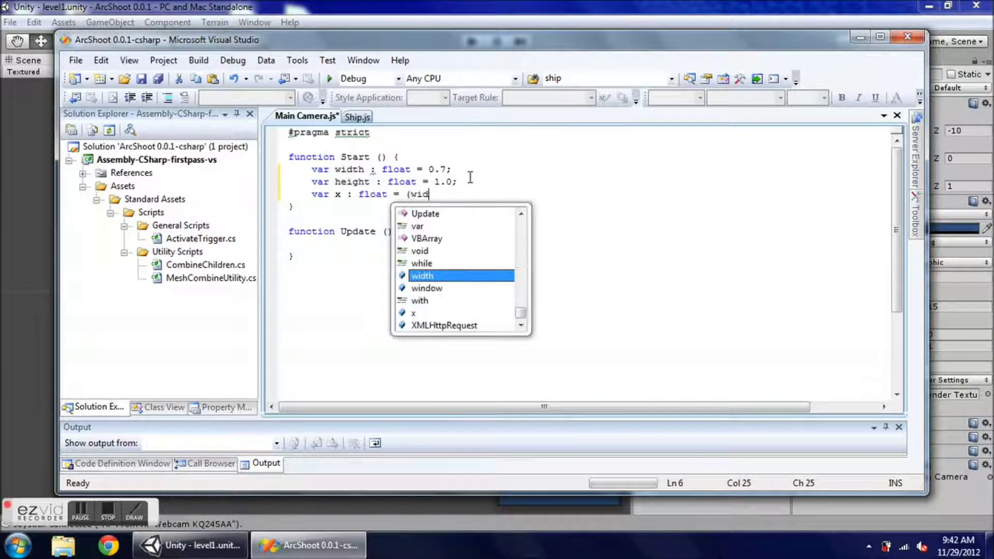
{"action": "key", "text": "BackSpace"}
{"action": "key", "text": "BackSpace"}
{"action": "key", "text": "BackSpace"}
{"action": "key", "text": "BackSpace"}
{"action": "key", "text": "BackSpace"}
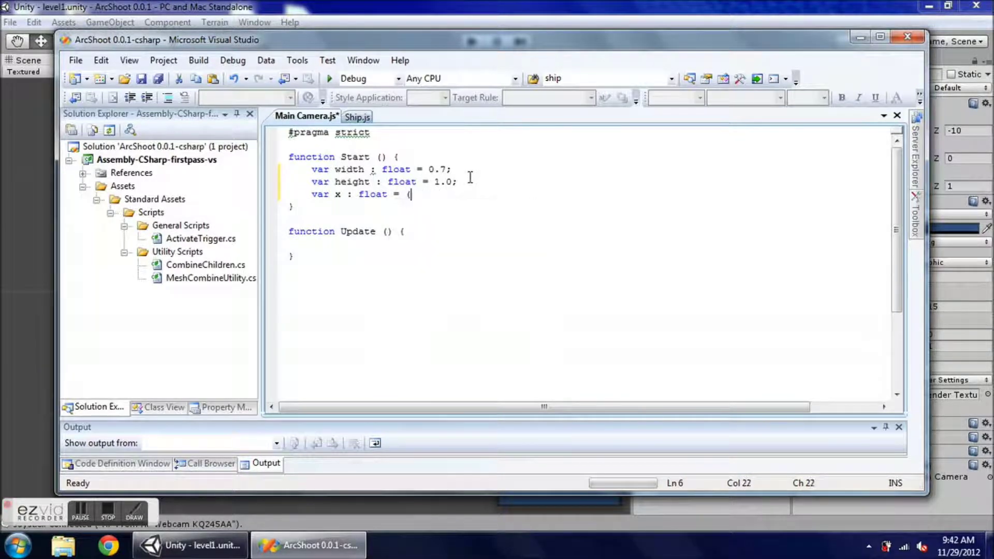
{"action": "type", "text": "1.0-widt"}
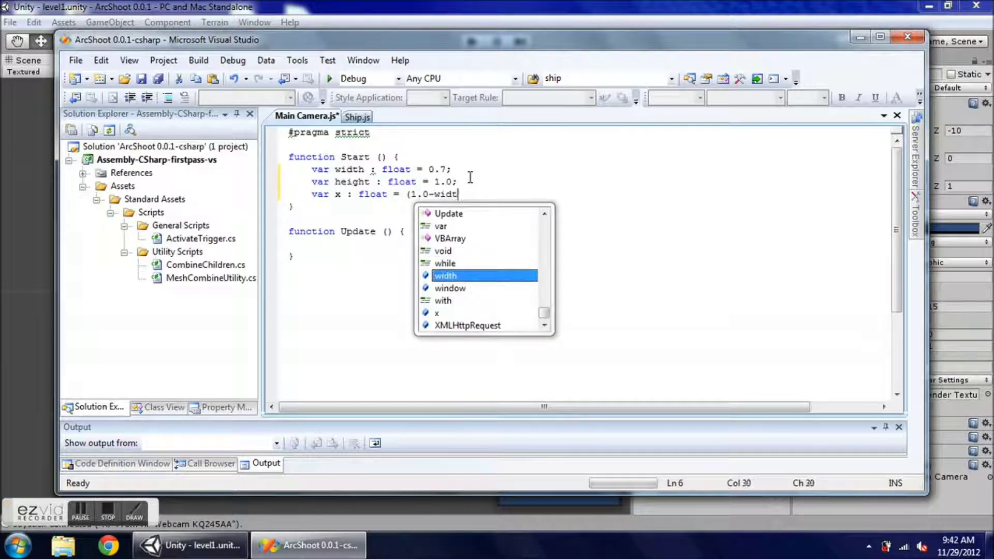
{"action": "type", "text": "h)/2.0;"}
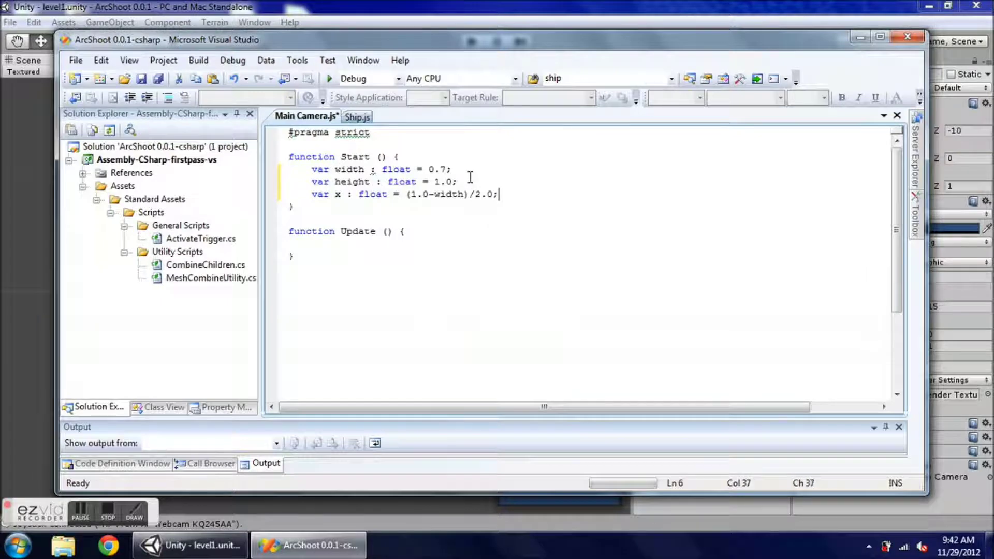
{"action": "key", "text": "Return"}
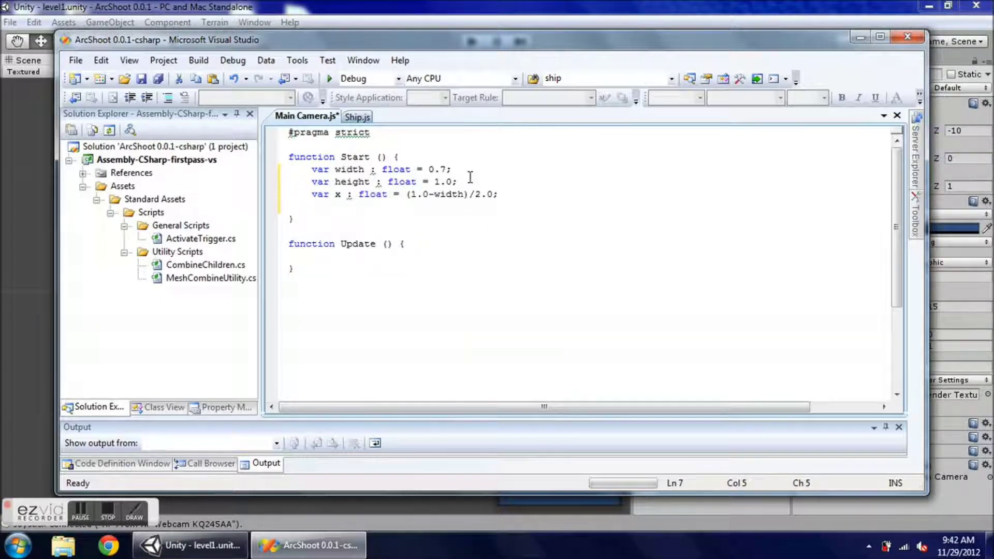
{"action": "type", "text": "var y : float "}
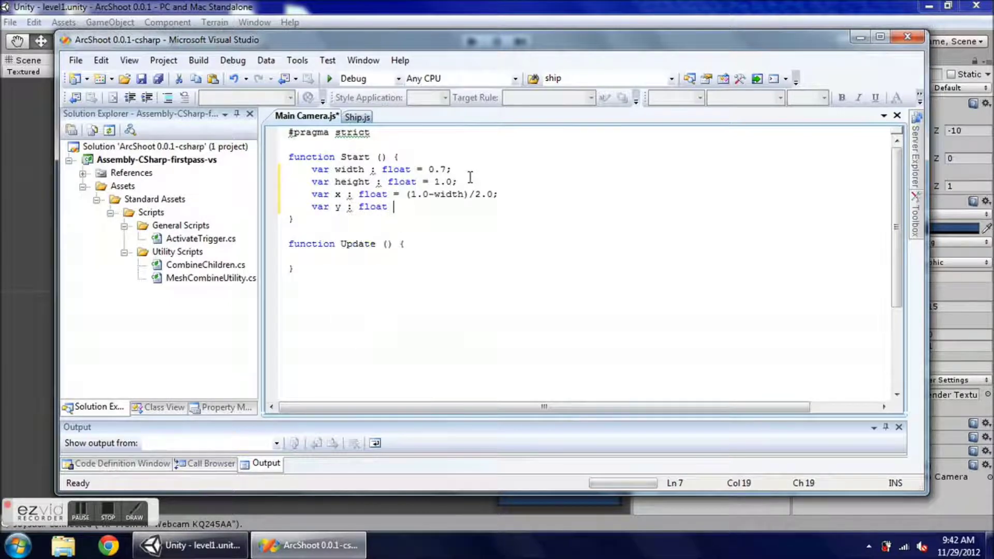
{"action": "type", "text": "= (1.0-height)/"}
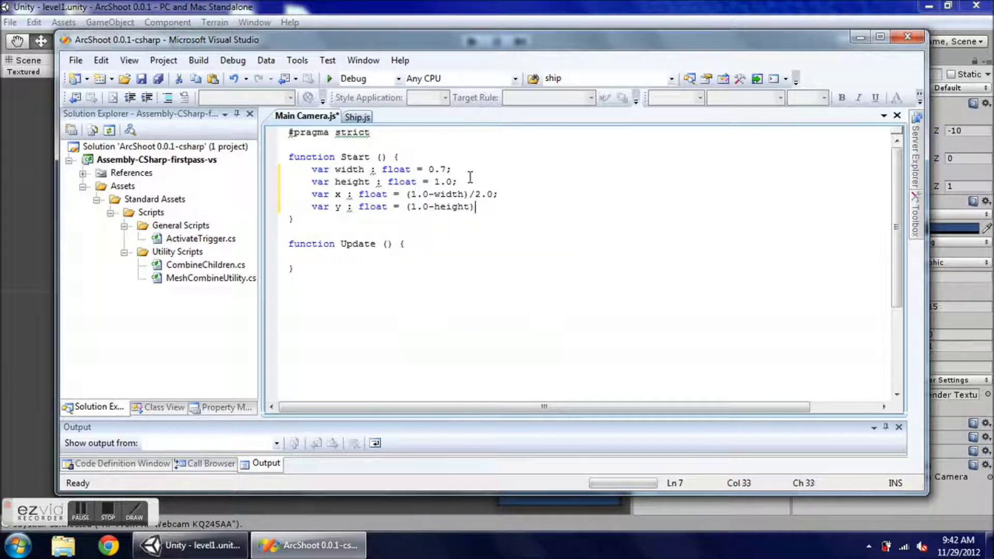
{"action": "type", "text": "2.0;"}
{"action": "key", "text": "Return"}
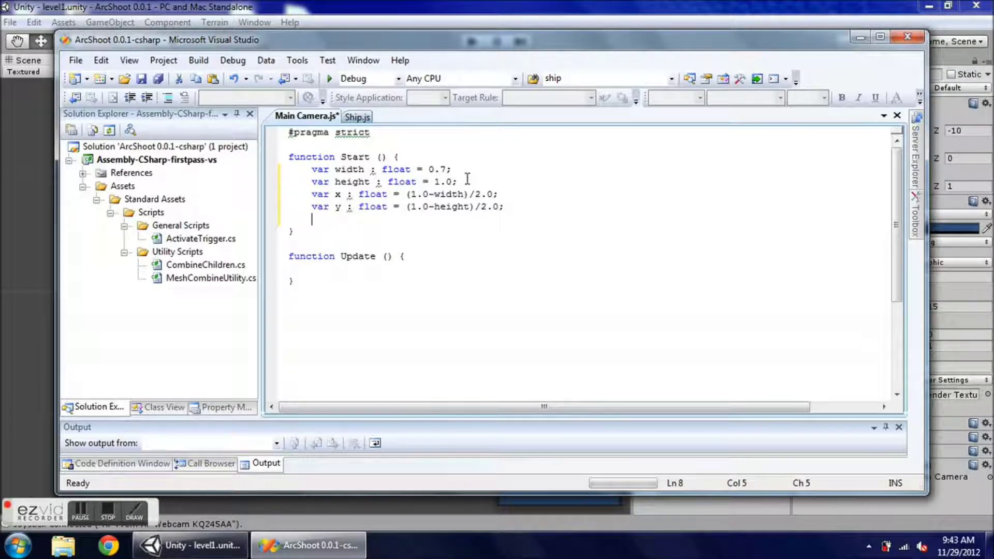
Write camera.rect = Rect(x,y,width,height); on the empty line below the y declaration
{"action": "left_click_drag", "start_coordinate": [447, 171], "coordinate": [431, 171]}
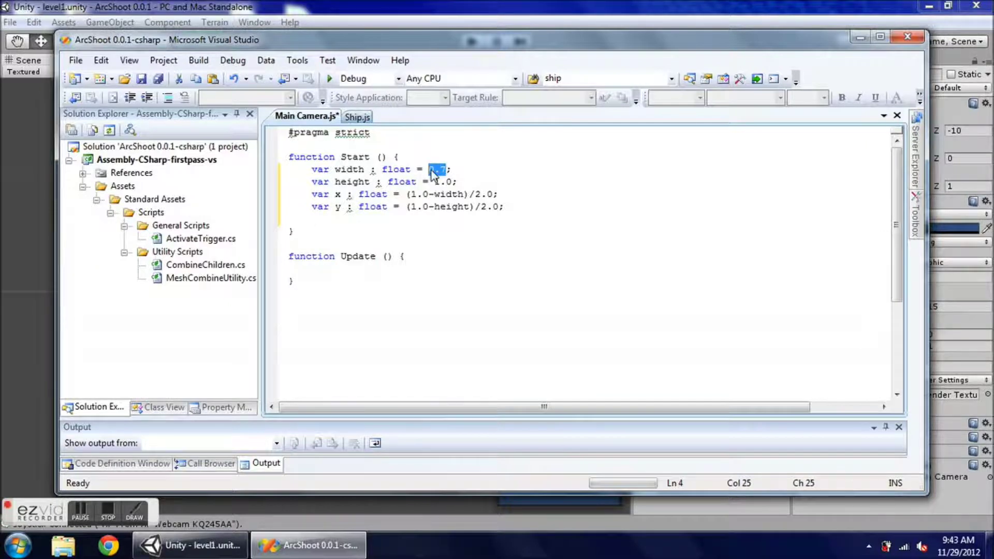
{"action": "left_click_drag", "start_coordinate": [453, 183], "coordinate": [436, 183]}
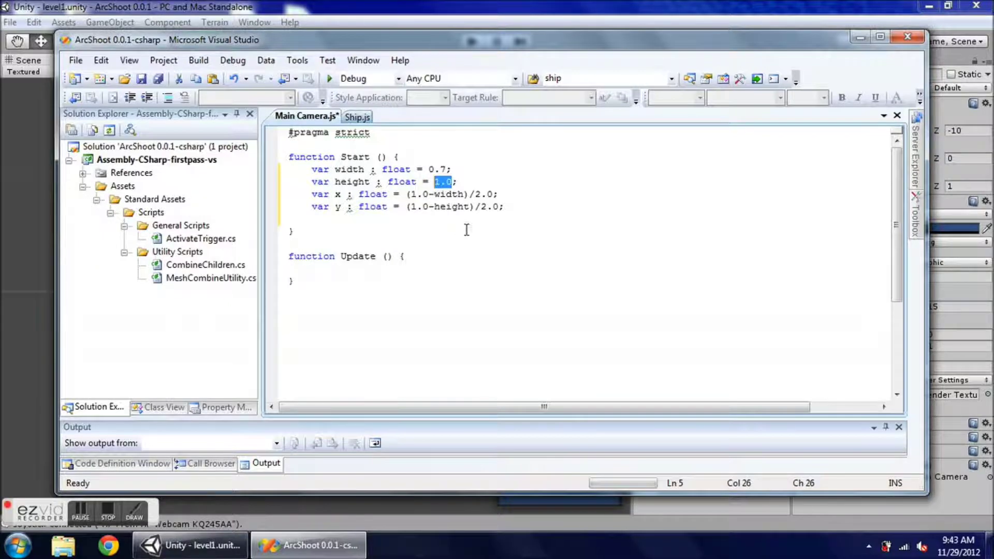
{"action": "key", "text": "Down"}
{"action": "key", "text": "Down"}
{"action": "key", "text": "Down"}
{"action": "type", "text": "camer"}
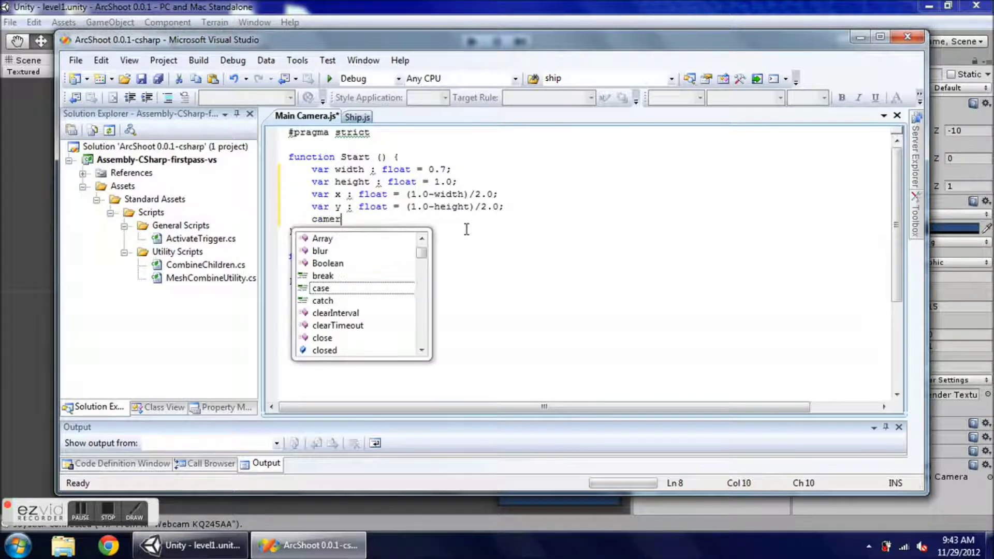
{"action": "type", "text": "a.rect"}
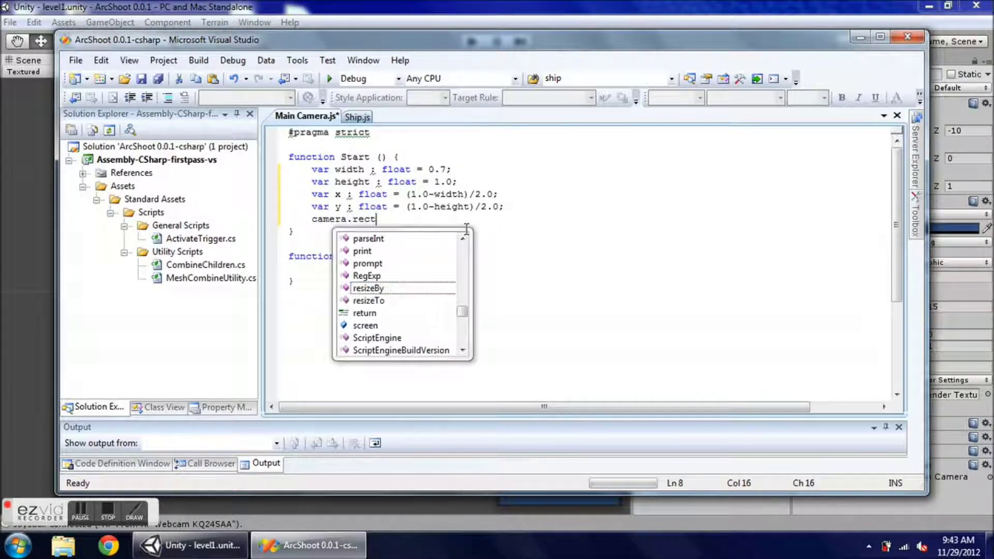
{"action": "type", "text": " = Re"}
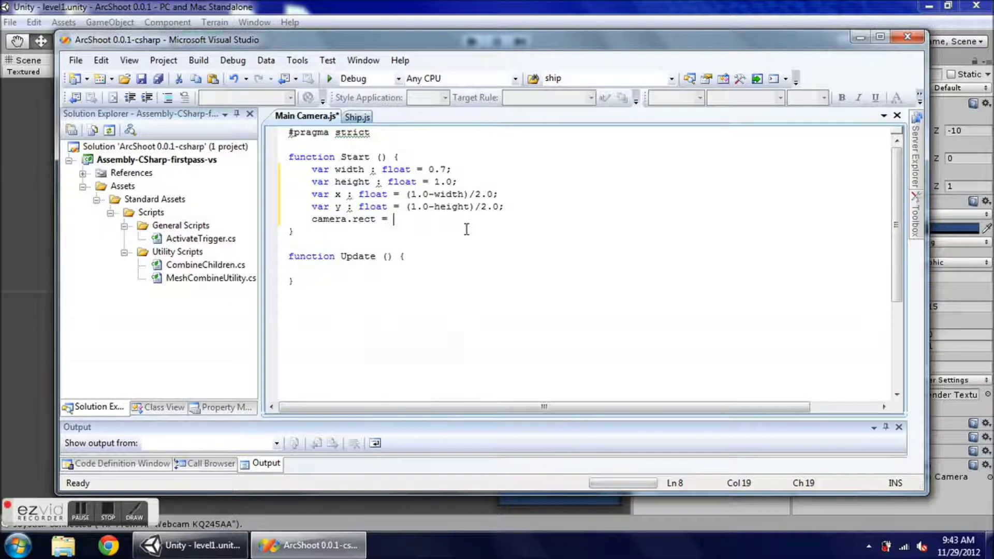
{"action": "type", "text": "ct(x,y,width,height);"}
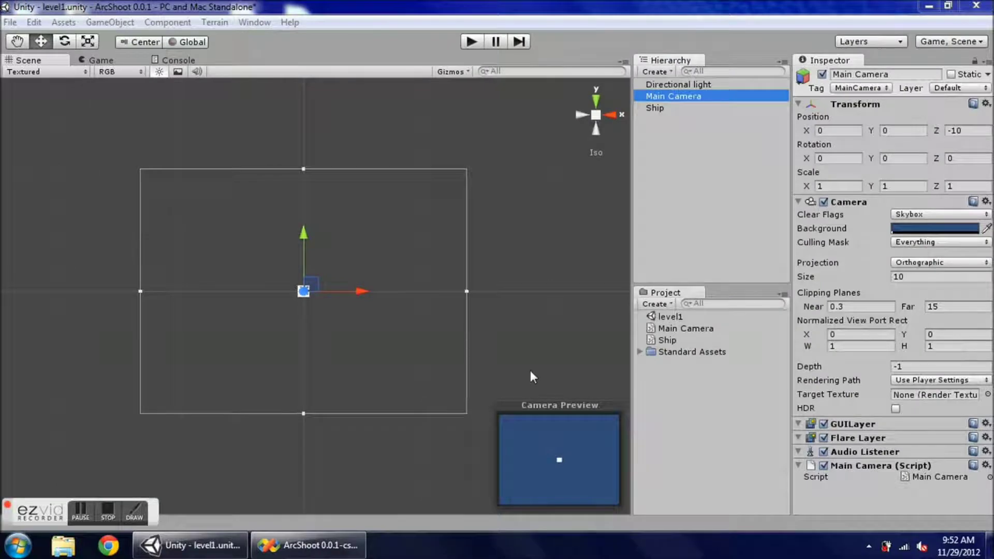
{"action": "left_click", "coordinate": [471, 41]}
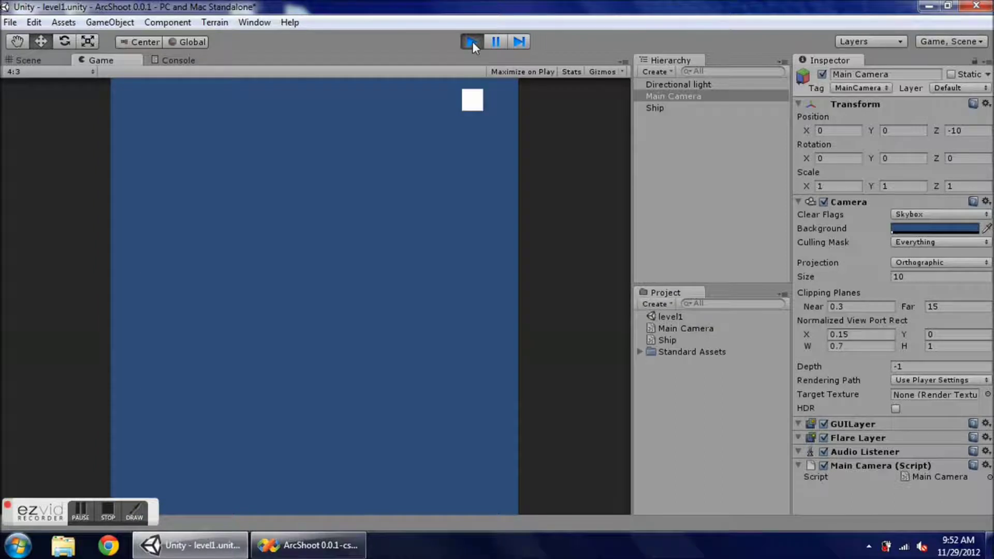
{"action": "mouse_move", "coordinate": [509, 102]}
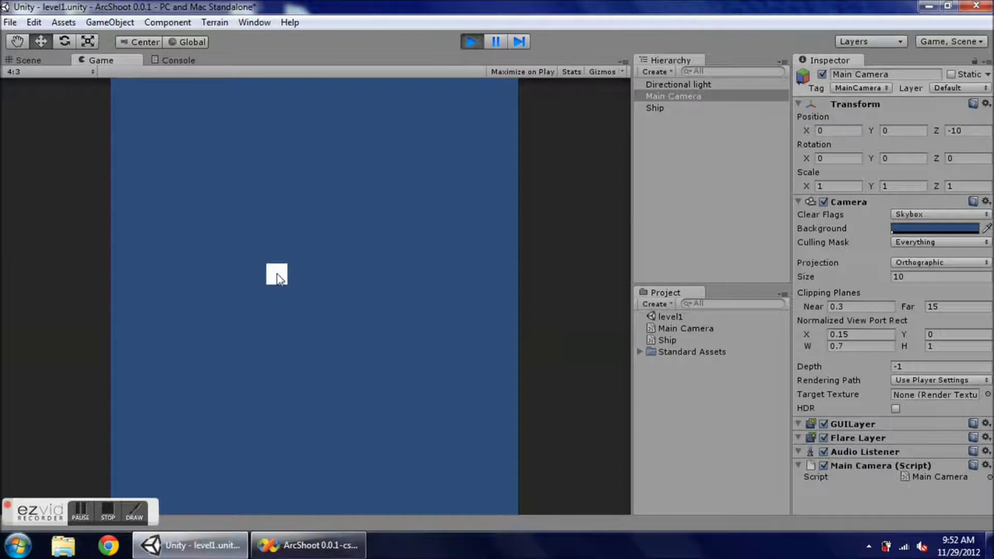
{"action": "left_click", "coordinate": [471, 41]}
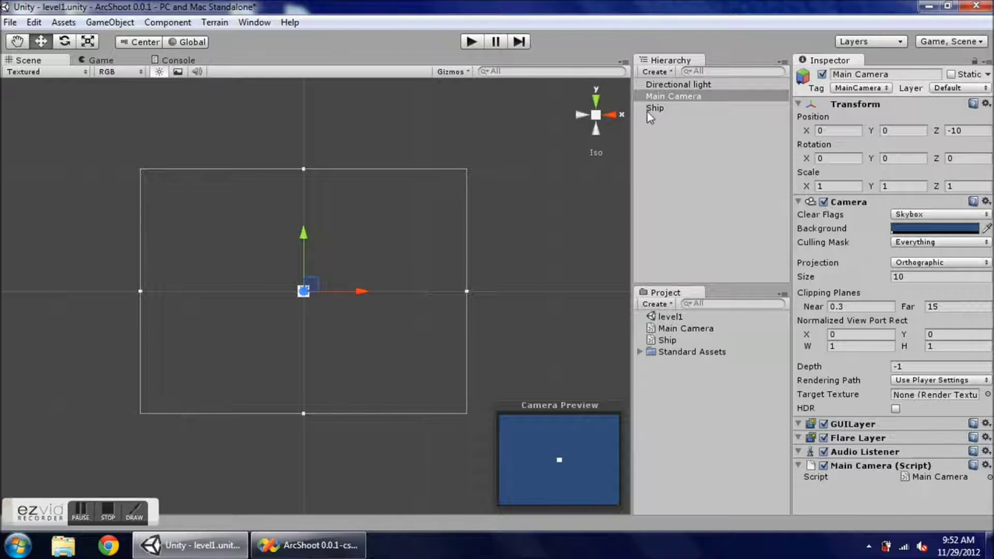
Create a Particle System and set its position to 0, 0, 0
{"action": "left_click", "coordinate": [660, 72]}
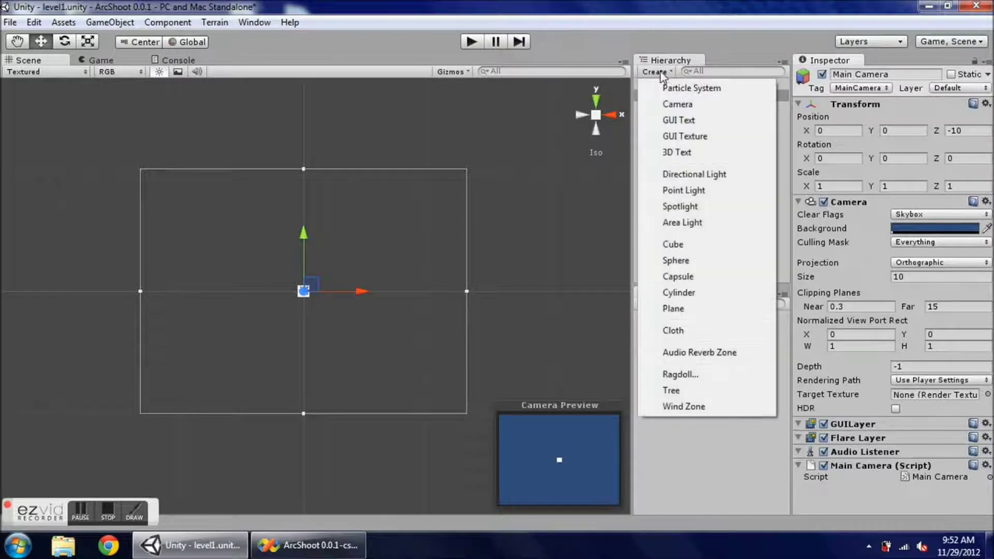
{"action": "left_click", "coordinate": [661, 89]}
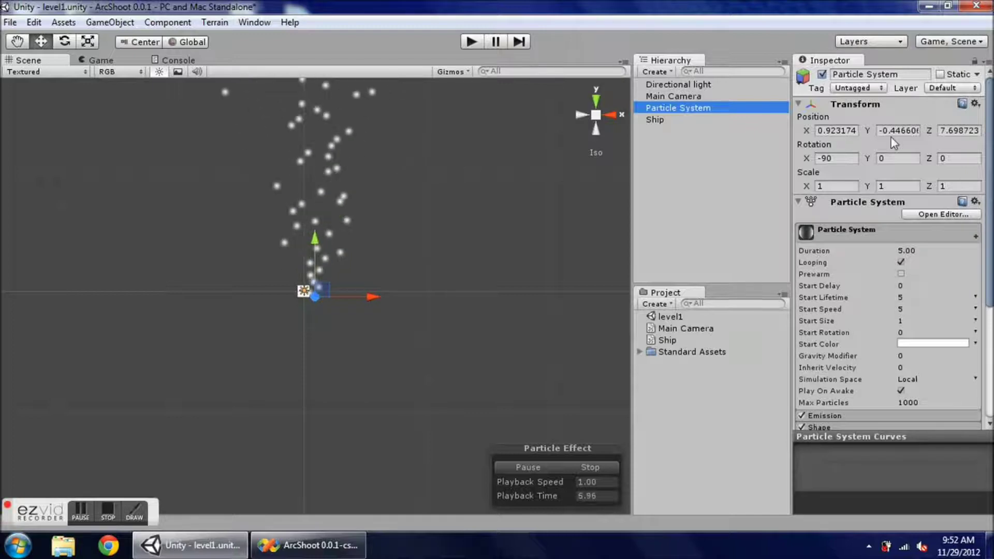
{"action": "left_click", "coordinate": [848, 132]}
{"action": "type", "text": "0"}
{"action": "key", "text": "Tab"}
{"action": "type", "text": "0"}
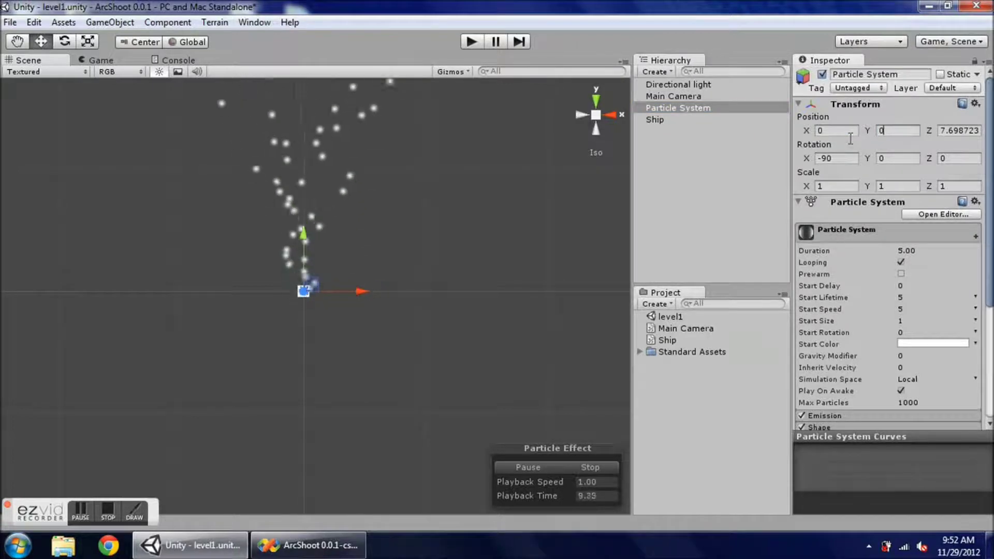
{"action": "key", "text": "Tab"}
{"action": "type", "text": "0"}
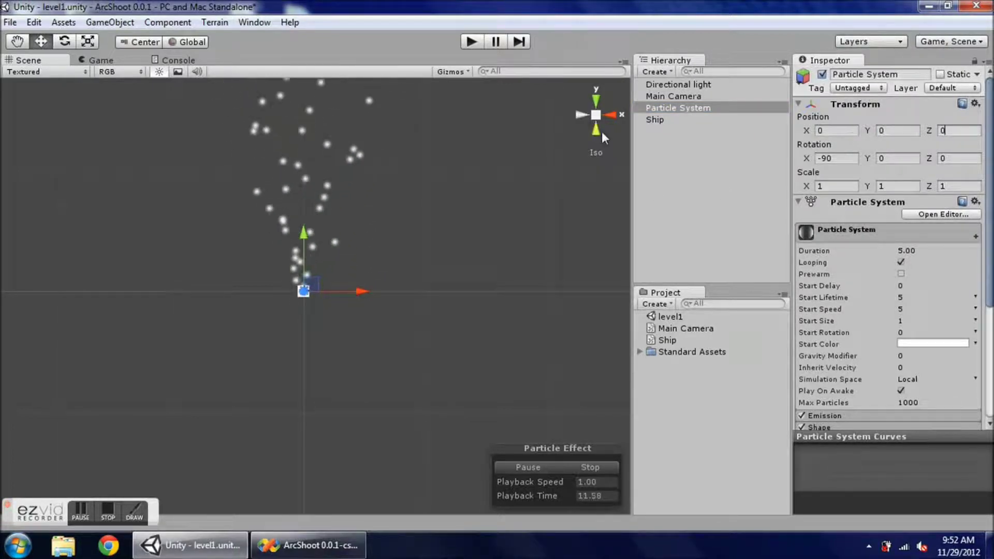
In the Right view, move the emitter forward along Z to about 4.24
{"action": "left_click", "coordinate": [596, 116]}
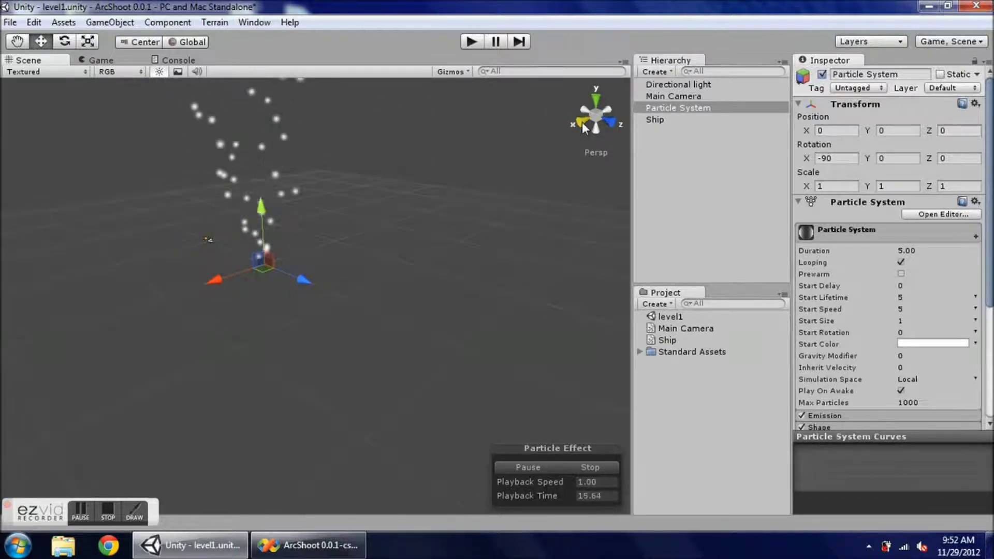
{"action": "left_click", "coordinate": [582, 123]}
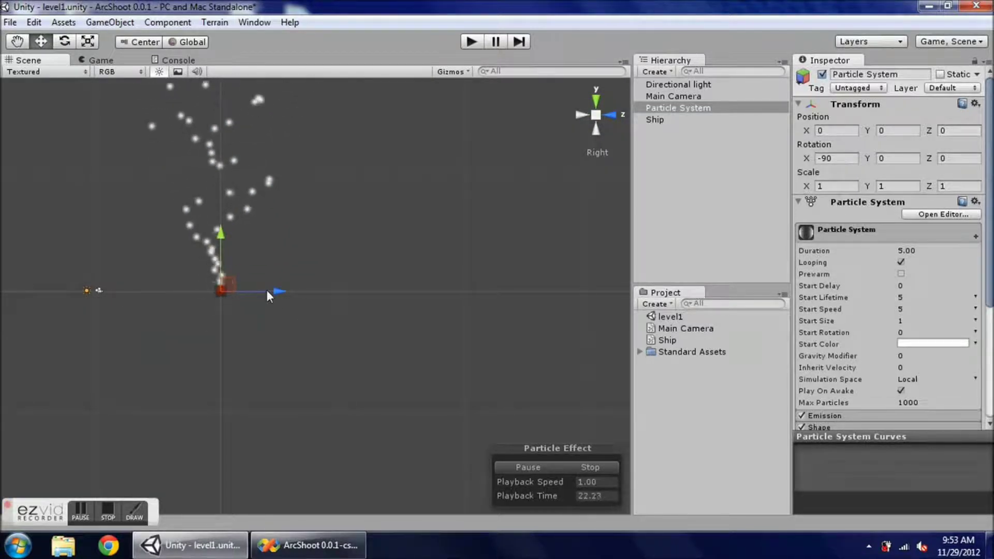
{"action": "left_click_drag", "start_coordinate": [280, 289], "coordinate": [331, 292]}
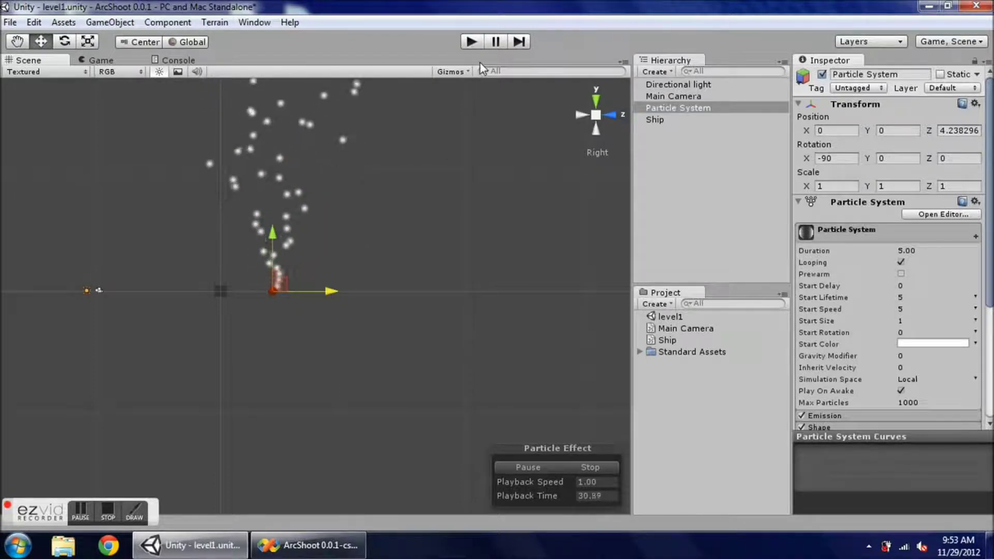
{"action": "left_click", "coordinate": [845, 158]}
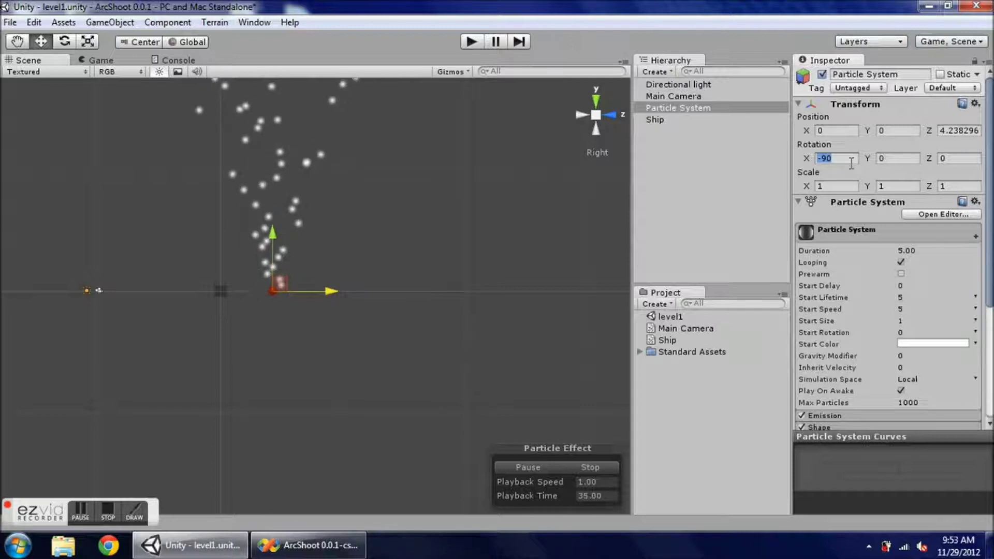
Change the particle system's X rotation from -90 to 90 so it emits downward
{"action": "type", "text": "0"}
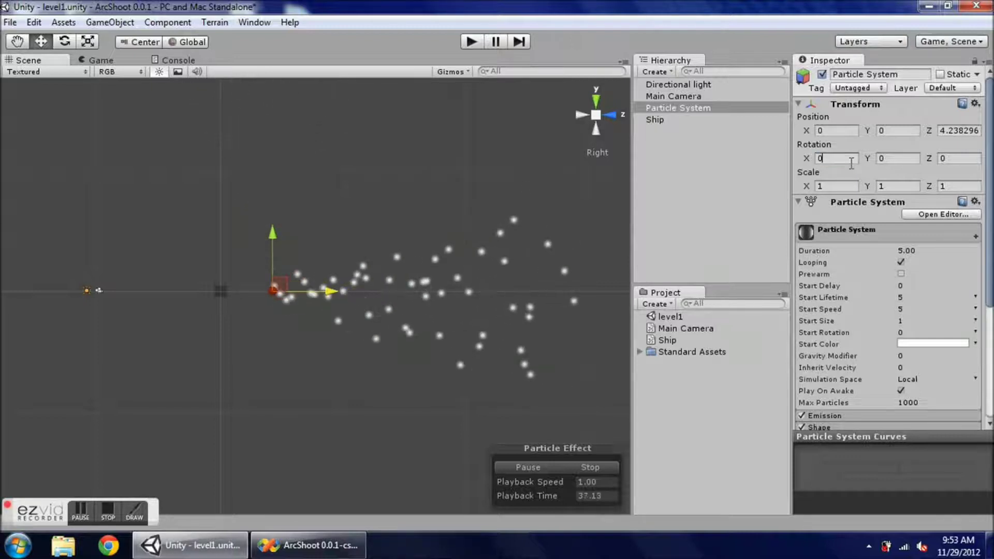
{"action": "key", "text": "BackSpace"}
{"action": "type", "text": "-90"}
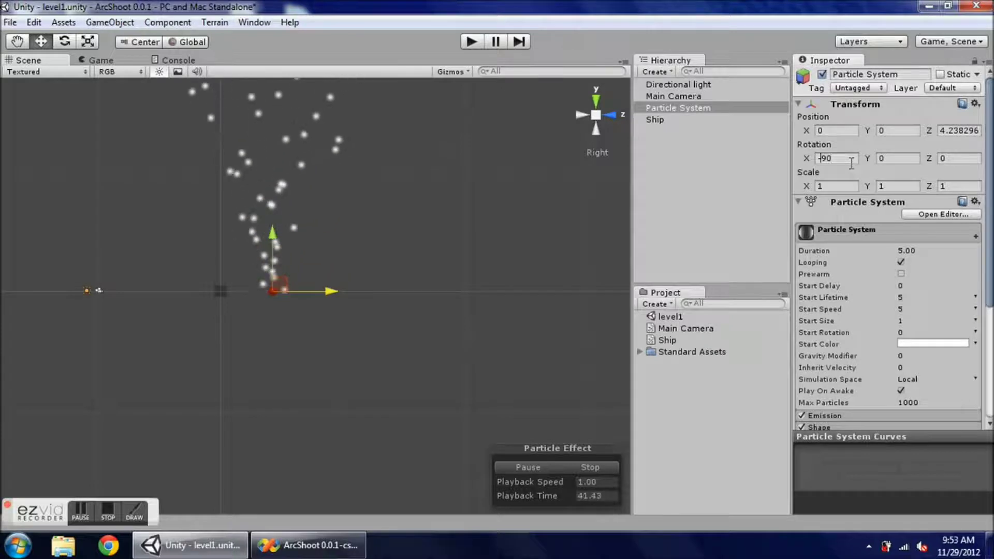
{"action": "key", "text": "Home"}
{"action": "key", "text": "Delete"}
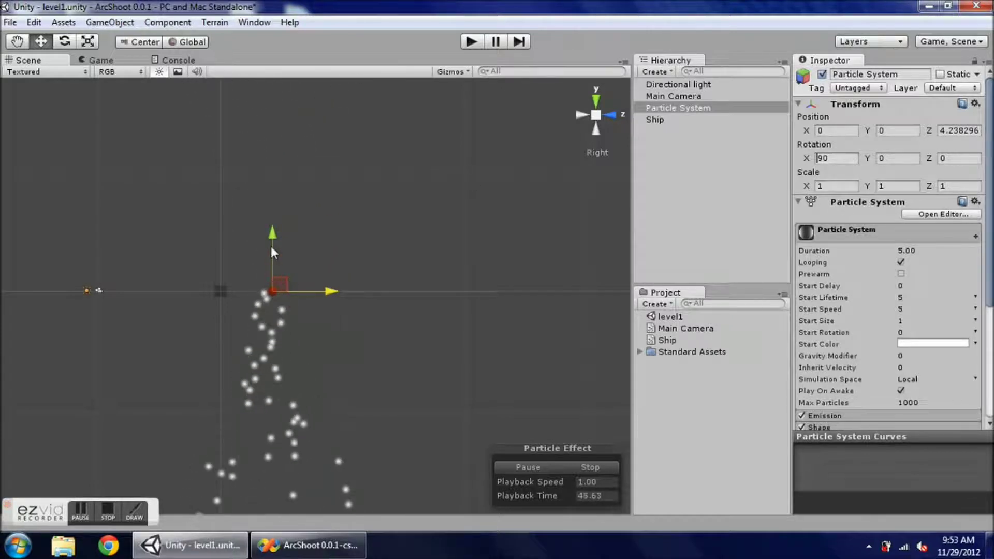
Raise the emitter to about Y 11.03, checking the Main Camera preview
{"action": "left_click_drag", "start_coordinate": [273, 232], "coordinate": [291, 111]}
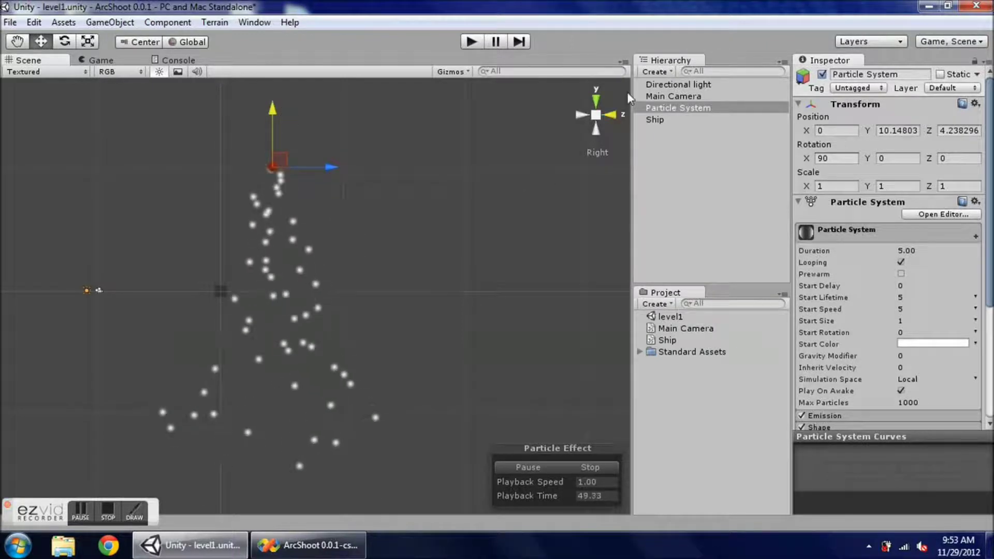
{"action": "left_click", "coordinate": [660, 97]}
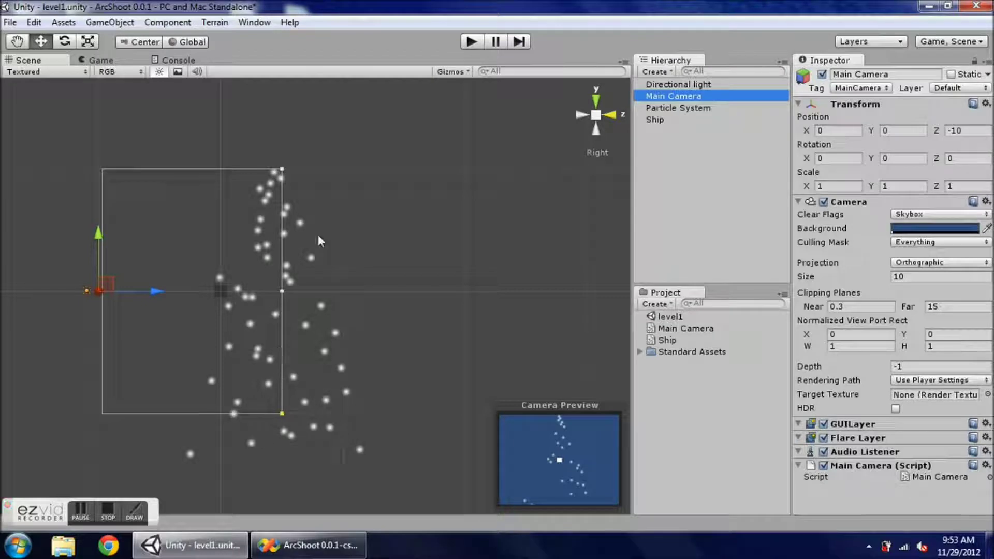
{"action": "left_click", "coordinate": [691, 109]}
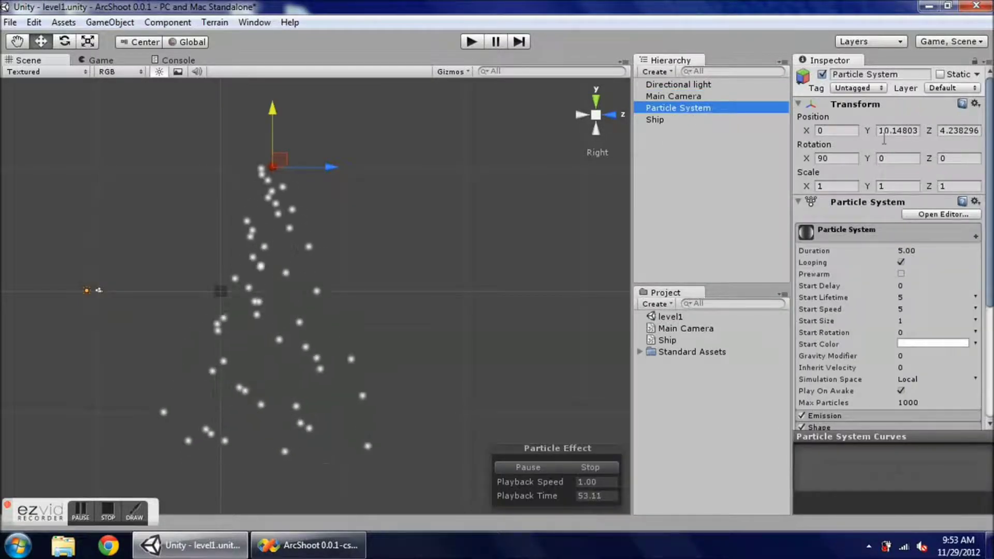
{"action": "left_click_drag", "start_coordinate": [871, 134], "coordinate": [893, 133]}
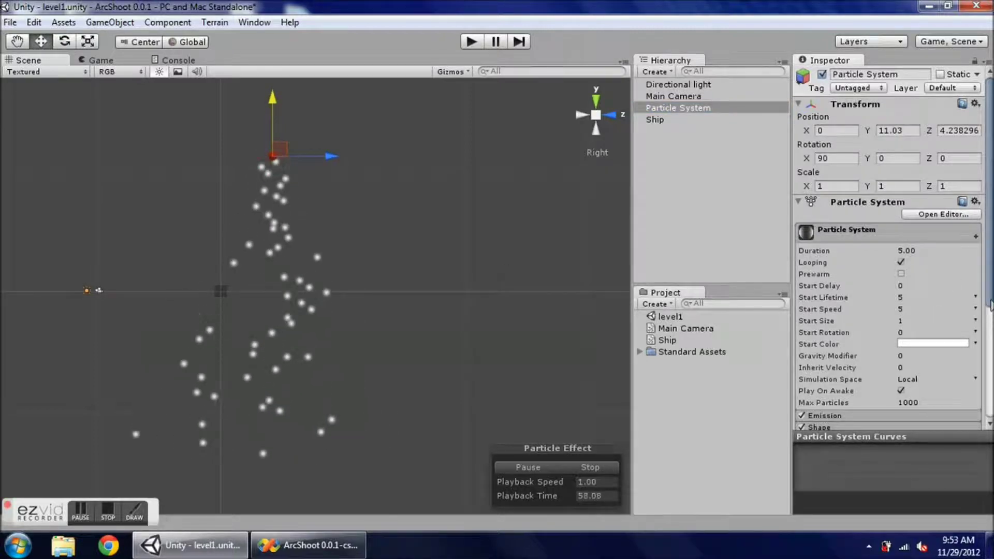
In the Inspector's Shape module, set the emitter Shape to Box
{"action": "left_click_drag", "start_coordinate": [985, 309], "coordinate": [988, 381]}
{"action": "left_click", "coordinate": [861, 283]}
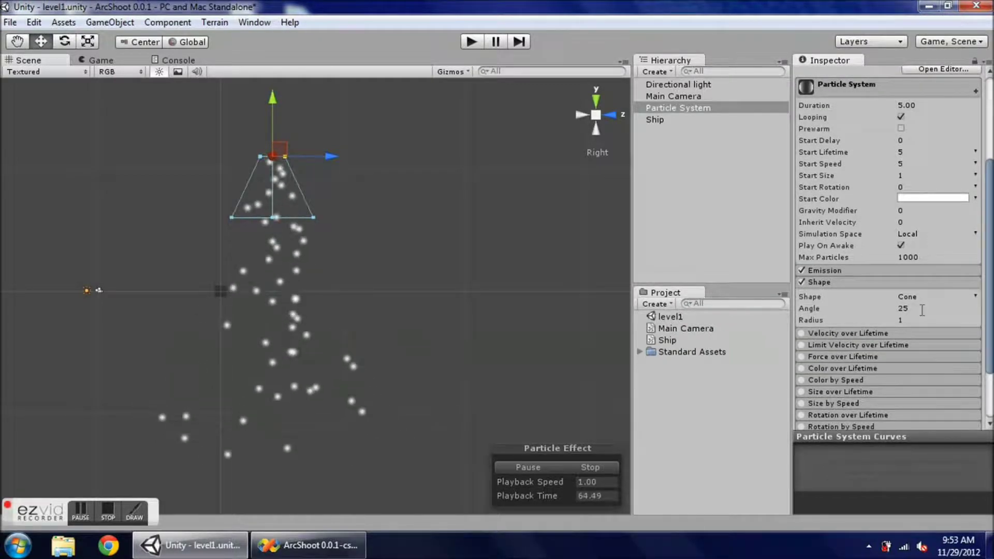
{"action": "left_click", "coordinate": [955, 303]}
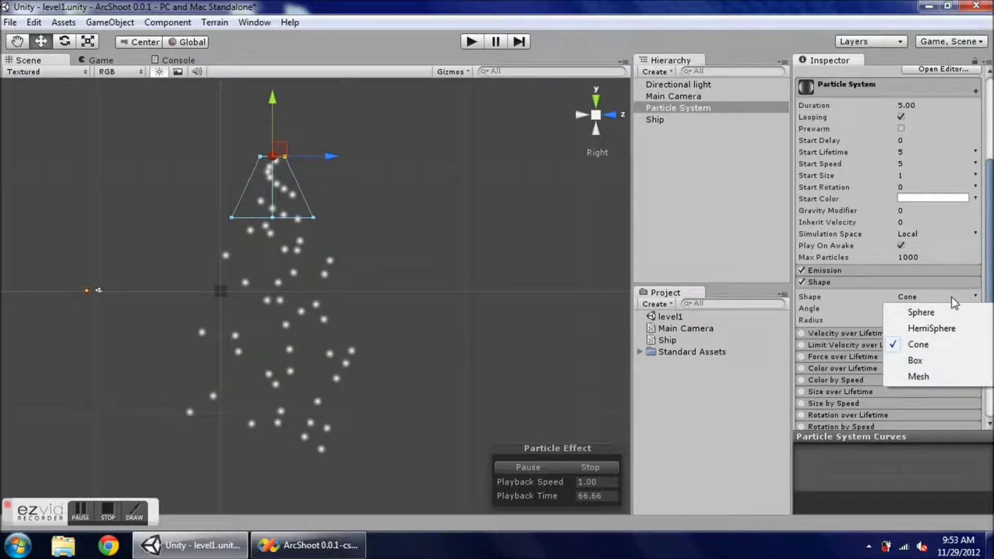
{"action": "left_click", "coordinate": [916, 361]}
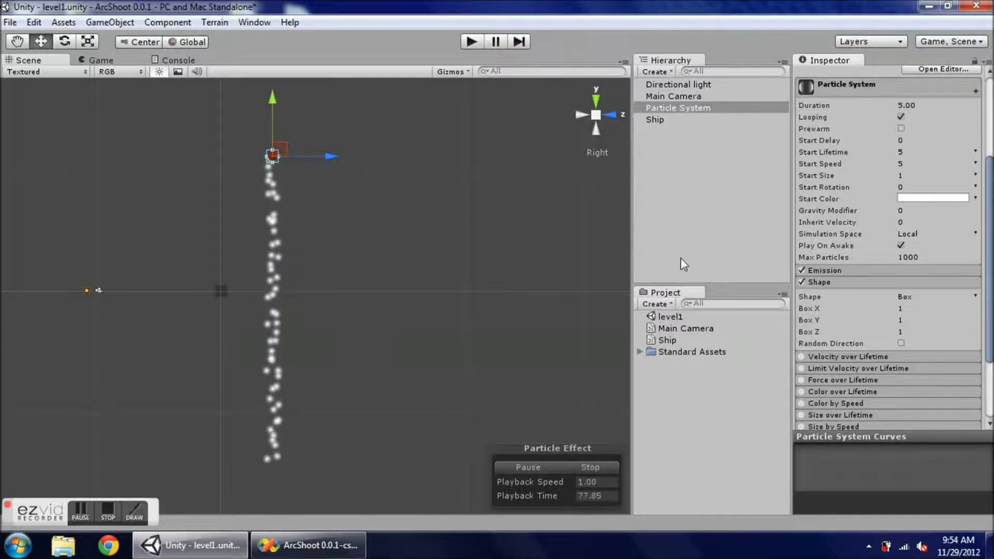
Set the Box X size to 10, test it in Play mode, then widen it to 15
{"action": "left_click", "coordinate": [599, 114]}
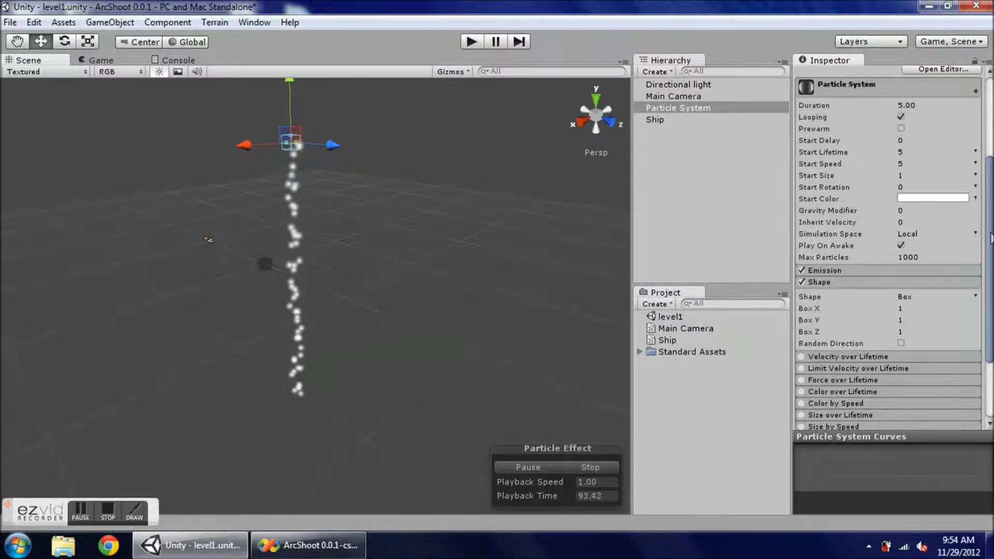
{"action": "left_click", "coordinate": [912, 311]}
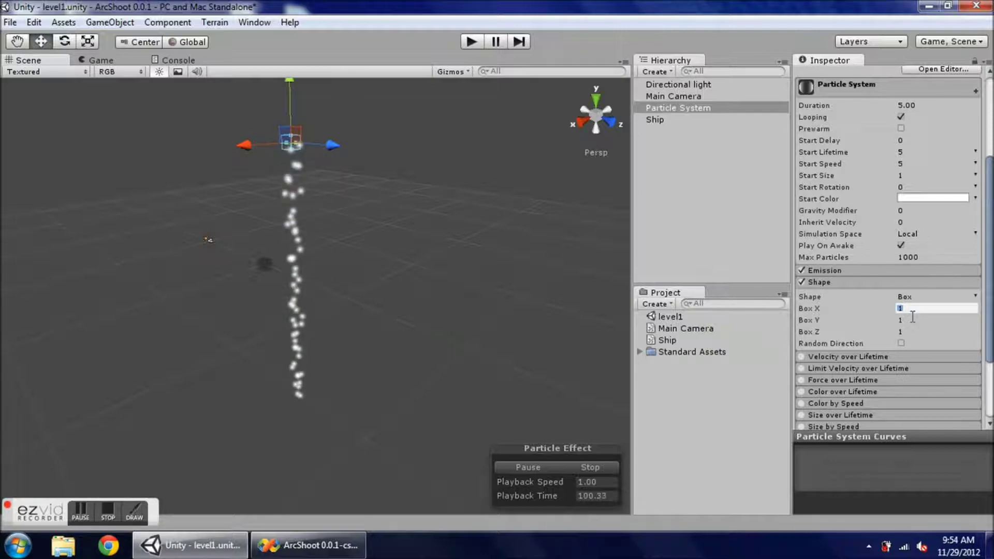
{"action": "type", "text": "10"}
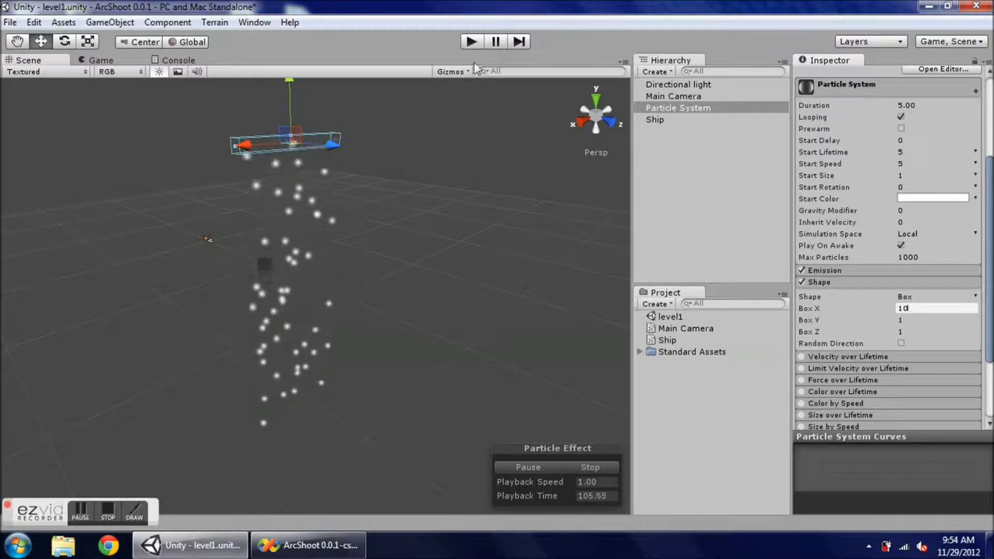
{"action": "left_click", "coordinate": [471, 42]}
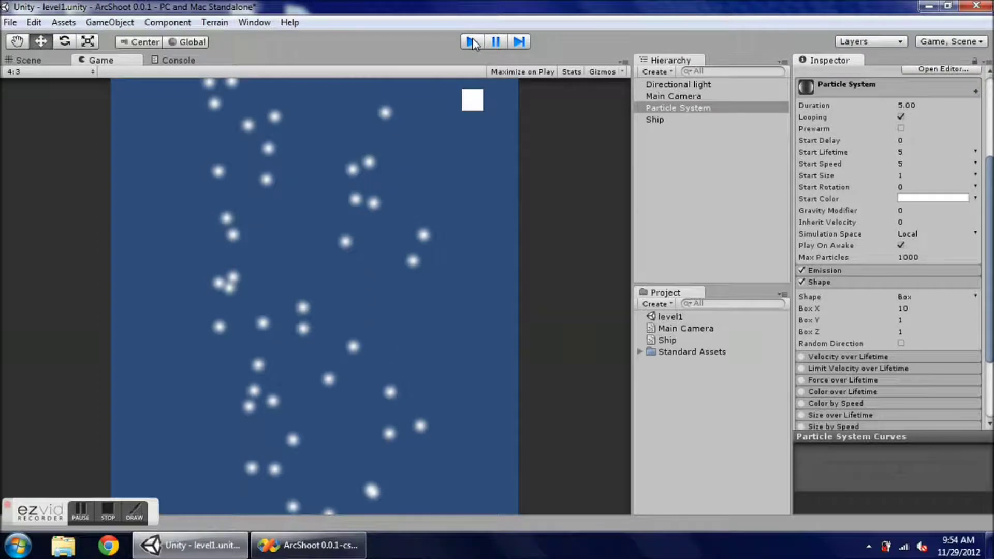
{"action": "left_click", "coordinate": [472, 41]}
{"action": "left_click", "coordinate": [914, 309]}
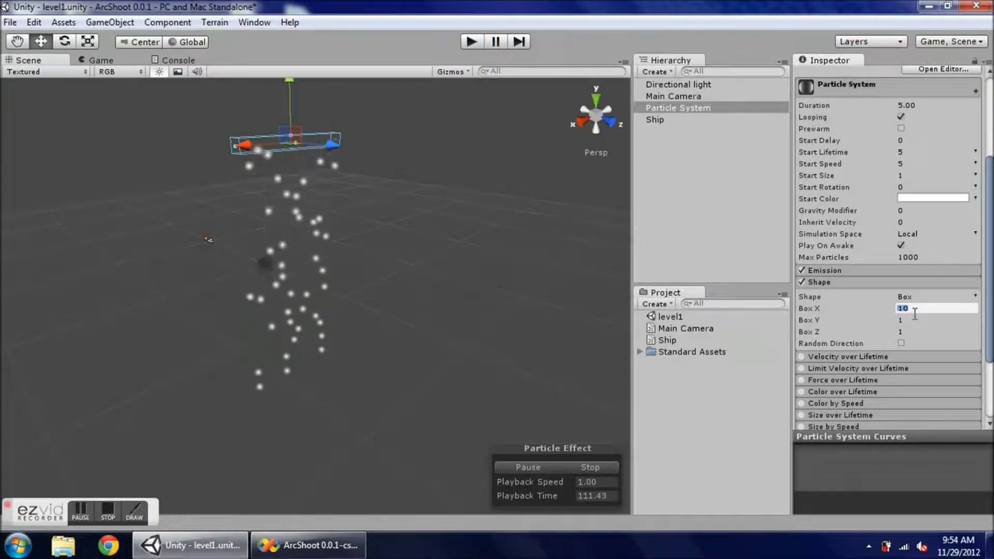
{"action": "type", "text": "15"}
{"action": "key", "text": "Return"}
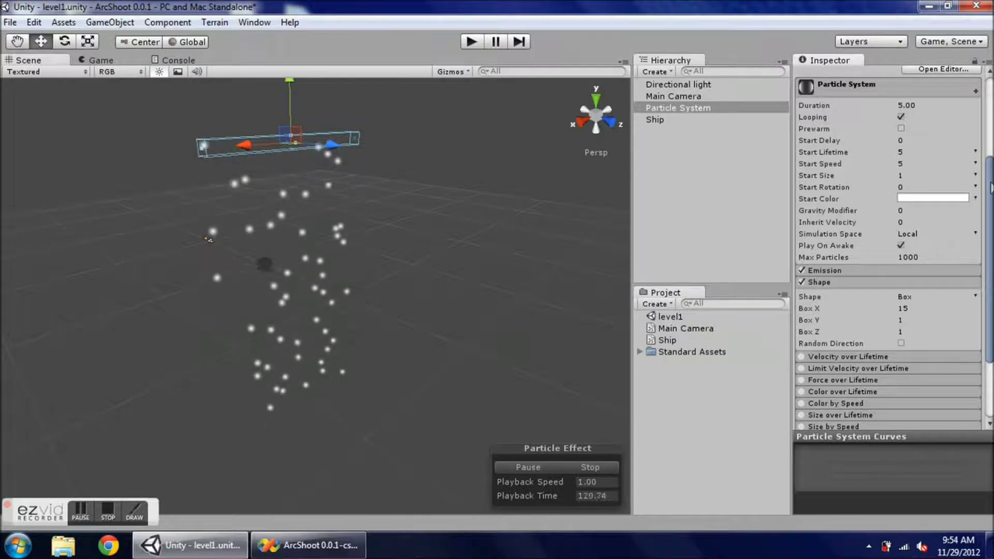
Make Start Speed random between two constants, from 1 to 4
{"action": "scroll", "coordinate": [927, 149], "scroll_direction": "up", "scroll_amount": 2}
{"action": "scroll", "coordinate": [931, 156], "scroll_direction": "up", "scroll_amount": 1}
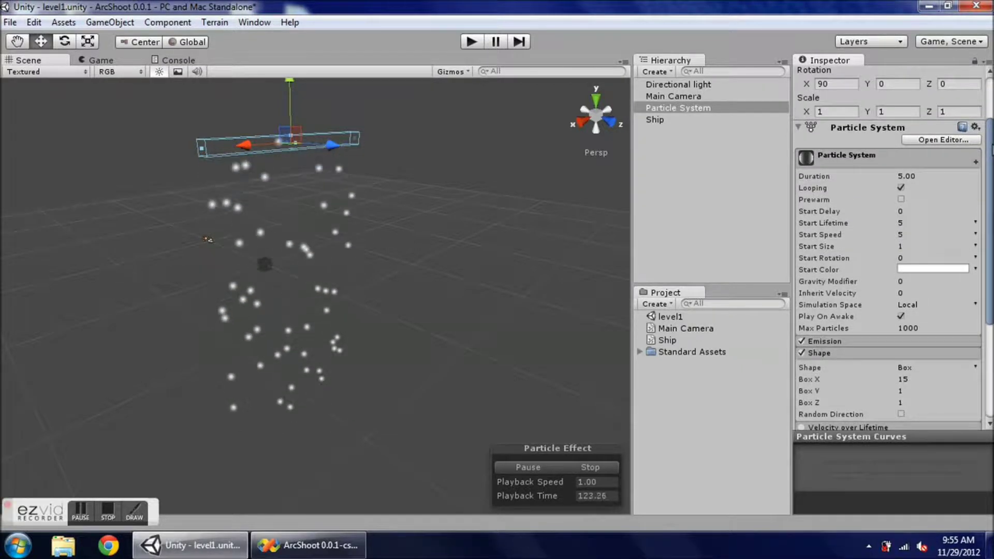
{"action": "left_click", "coordinate": [918, 231]}
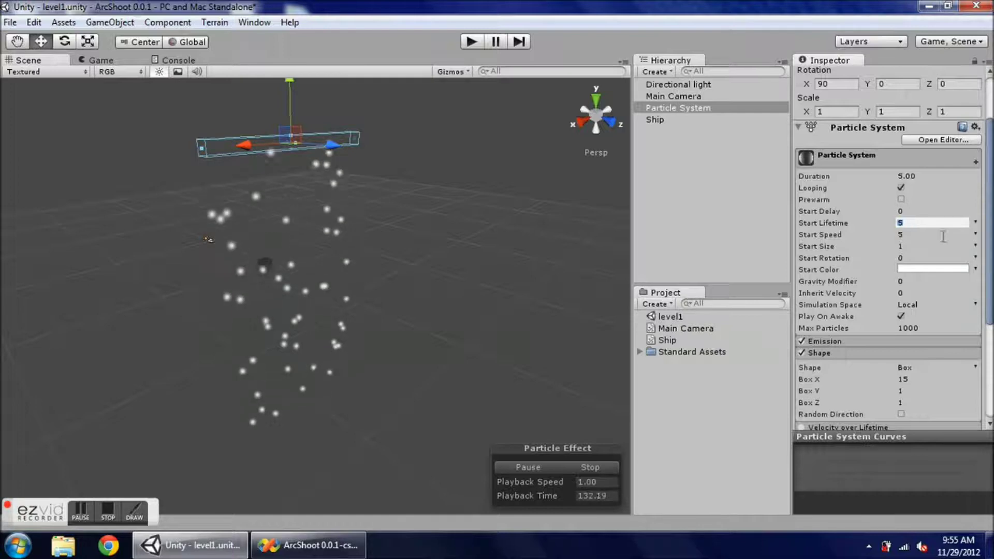
{"action": "left_click", "coordinate": [976, 234]}
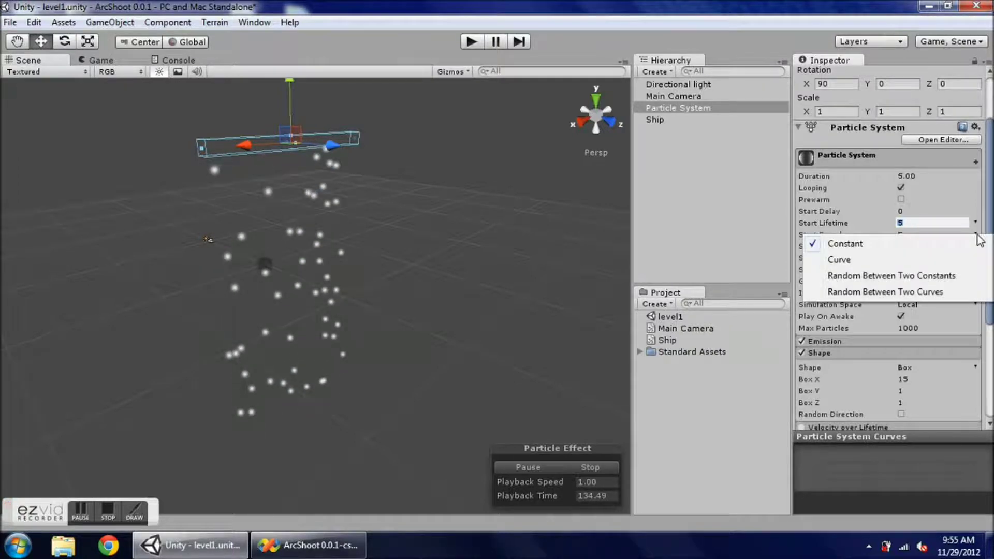
{"action": "left_click", "coordinate": [955, 277]}
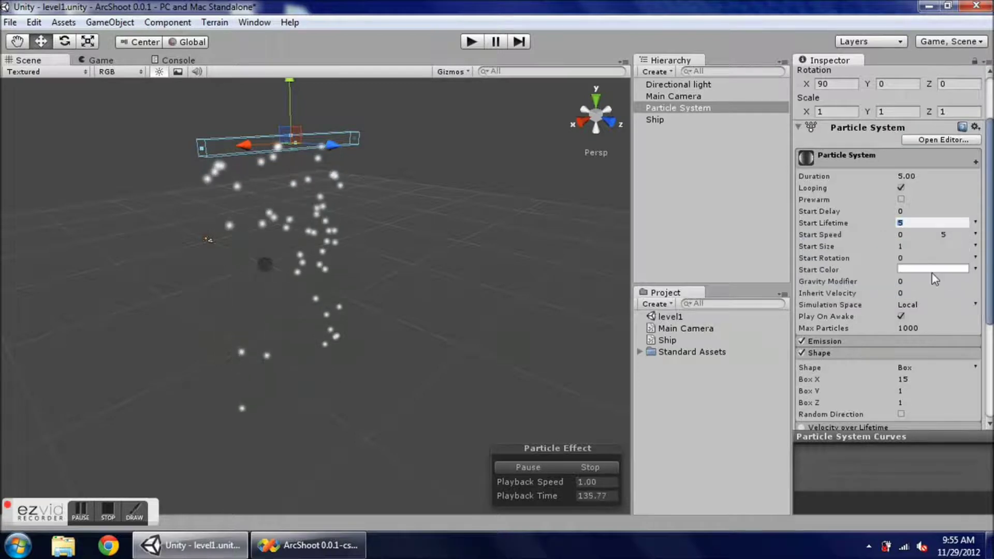
{"action": "left_click", "coordinate": [914, 237]}
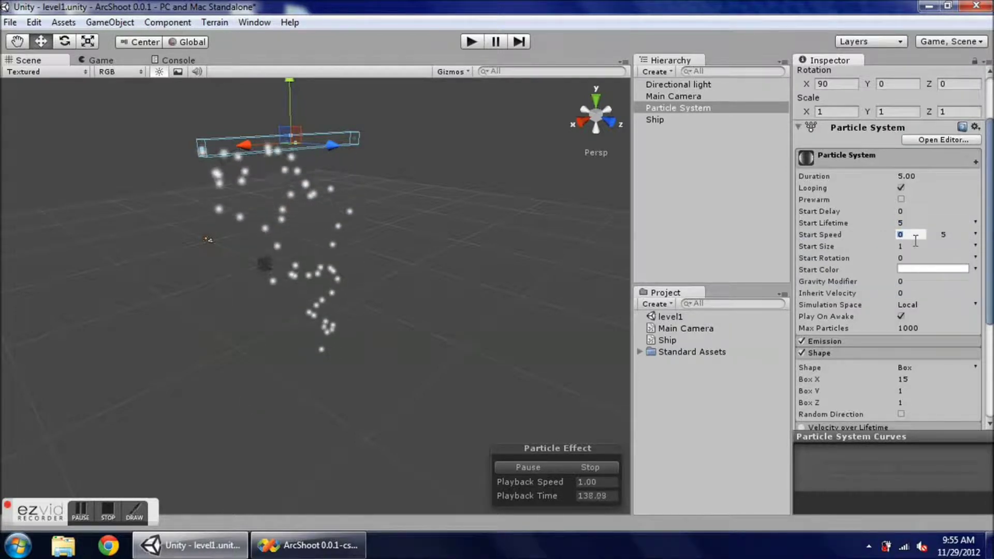
{"action": "left_click", "coordinate": [958, 240]}
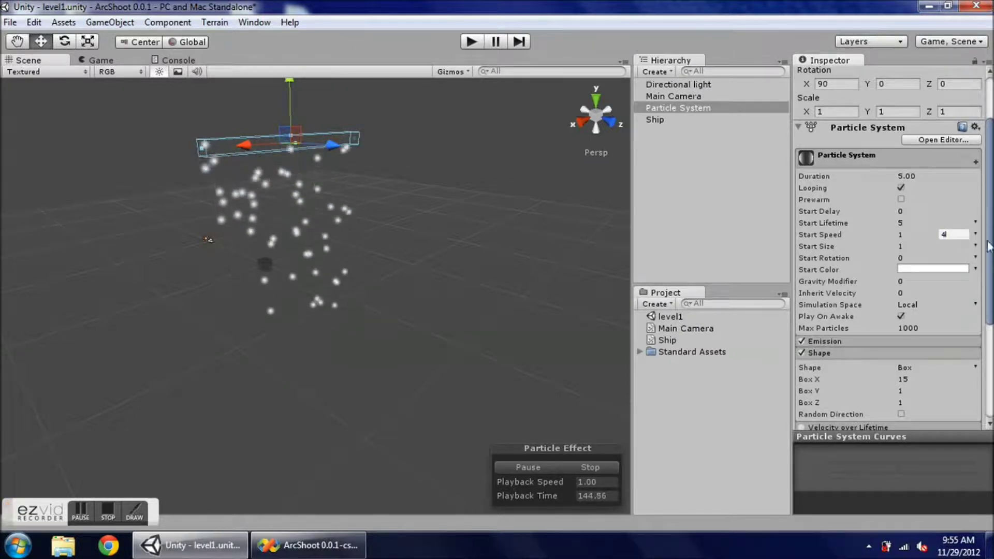
Make Start Size random between two constants, from 0.02 to 0.2
{"action": "left_click", "coordinate": [975, 247]}
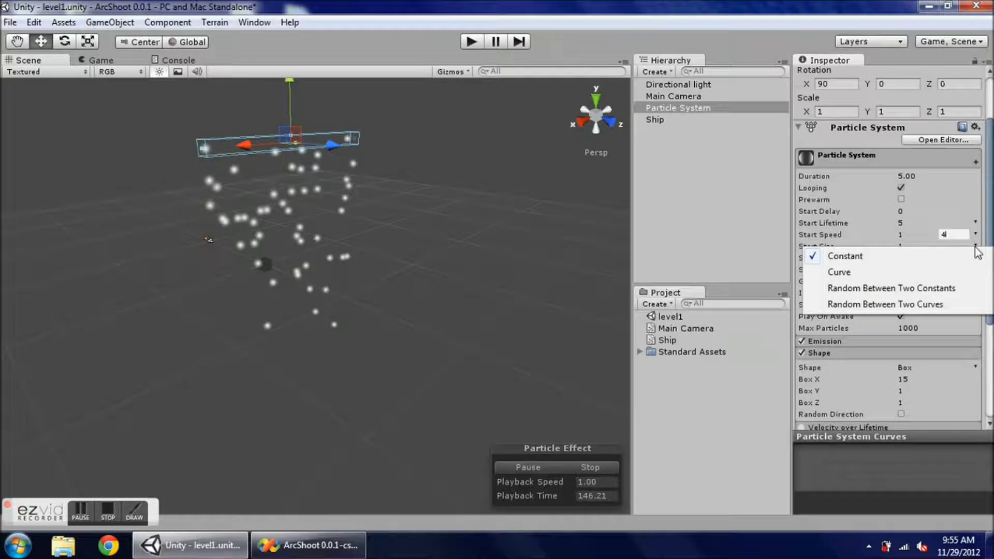
{"action": "left_click", "coordinate": [956, 288]}
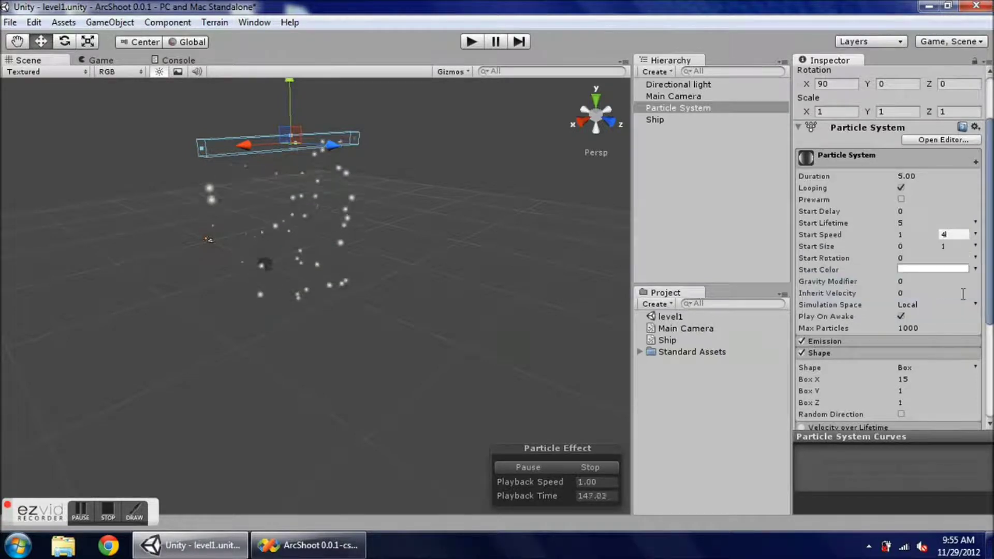
{"action": "left_click", "coordinate": [921, 247]}
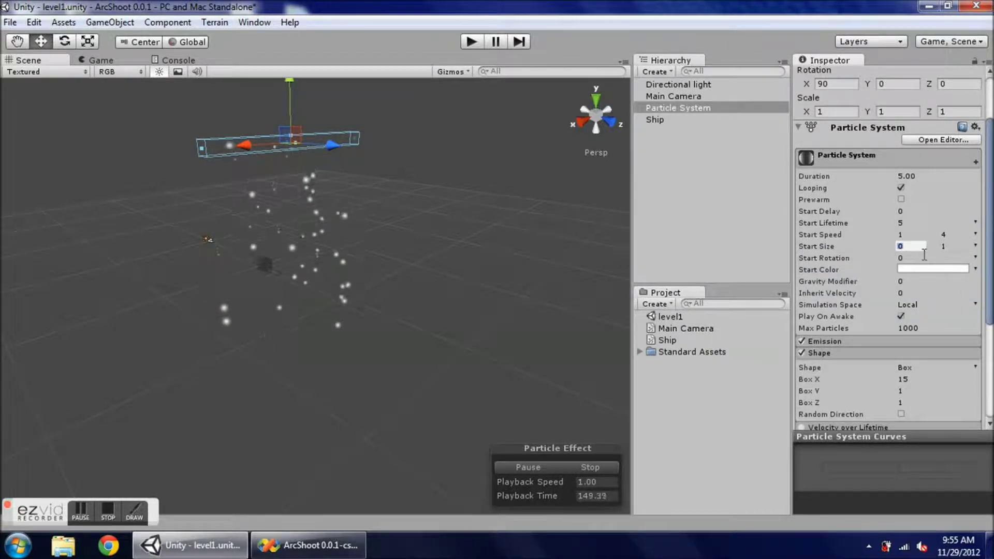
{"action": "type", "text": "0.02"}
{"action": "key", "text": "Tab"}
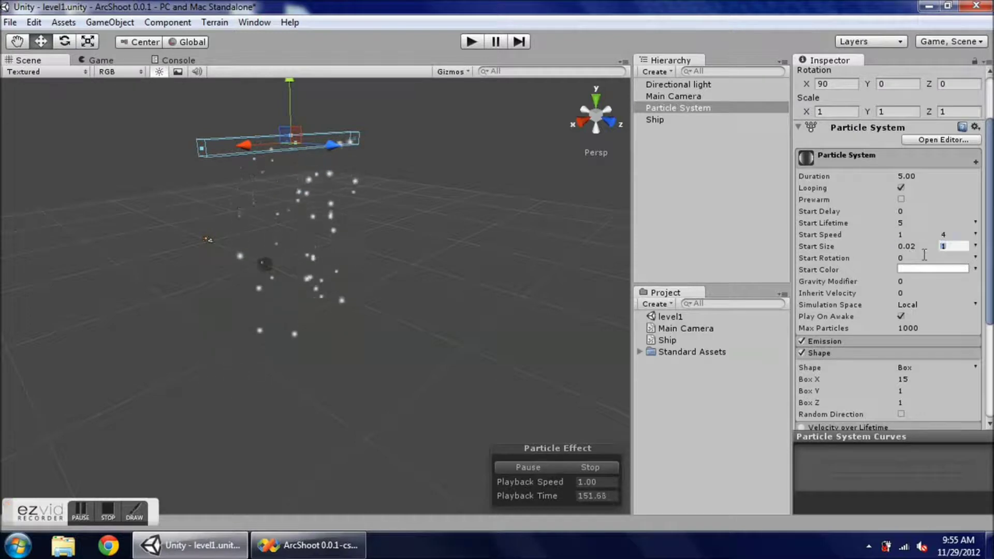
{"action": "key", "text": "BackSpace"}
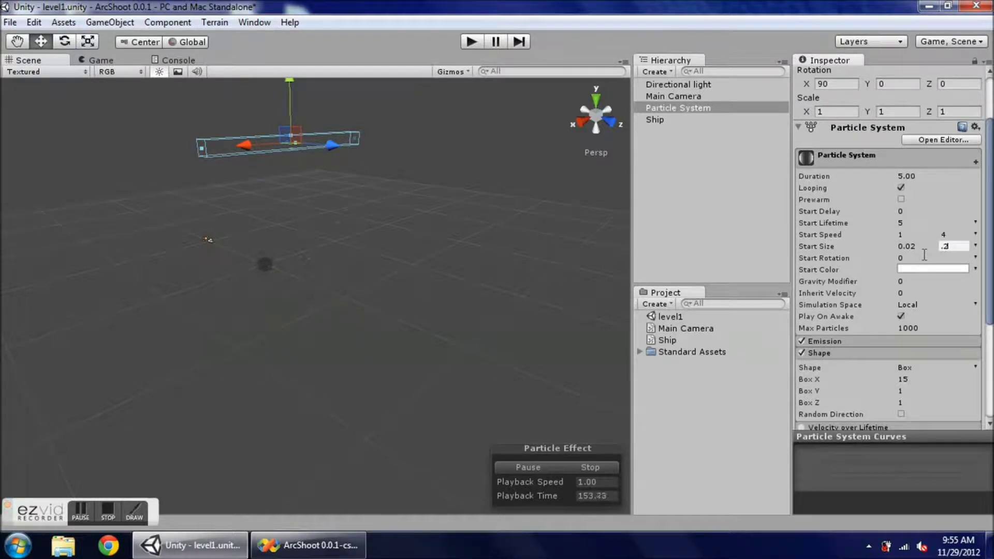
{"action": "key", "text": "Return"}
{"action": "left_click_drag", "start_coordinate": [991, 259], "coordinate": [990, 355]}
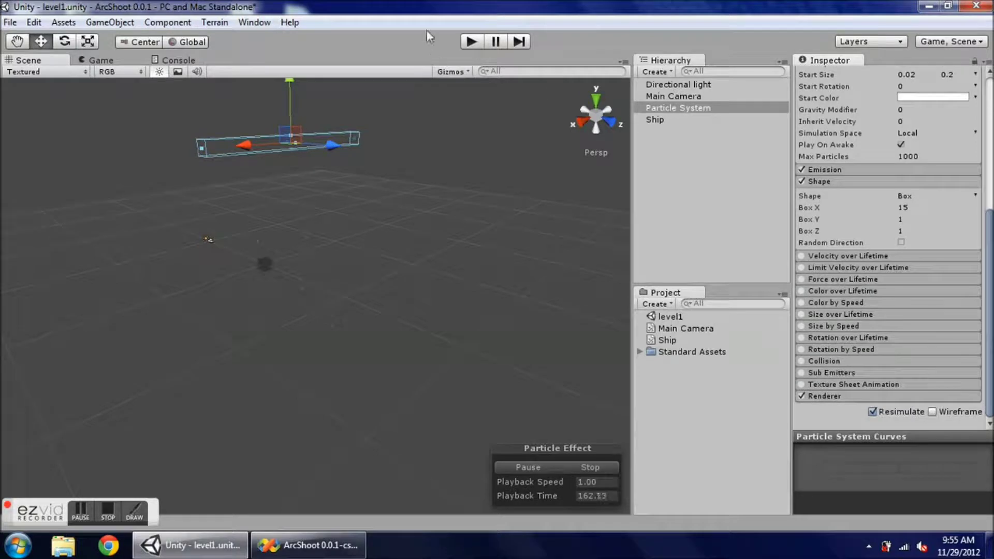
{"action": "left_click", "coordinate": [471, 42]}
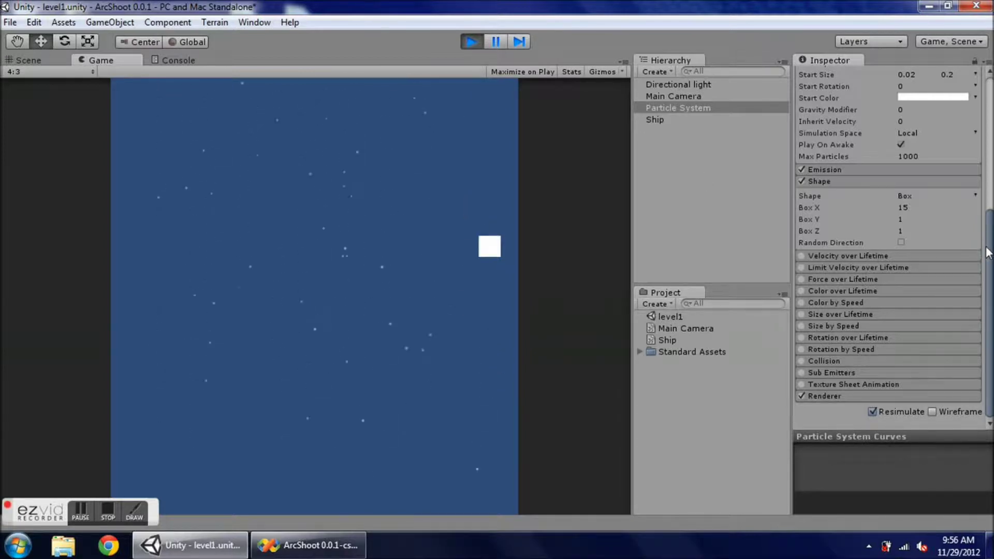
{"action": "left_click_drag", "start_coordinate": [989, 255], "coordinate": [990, 227]}
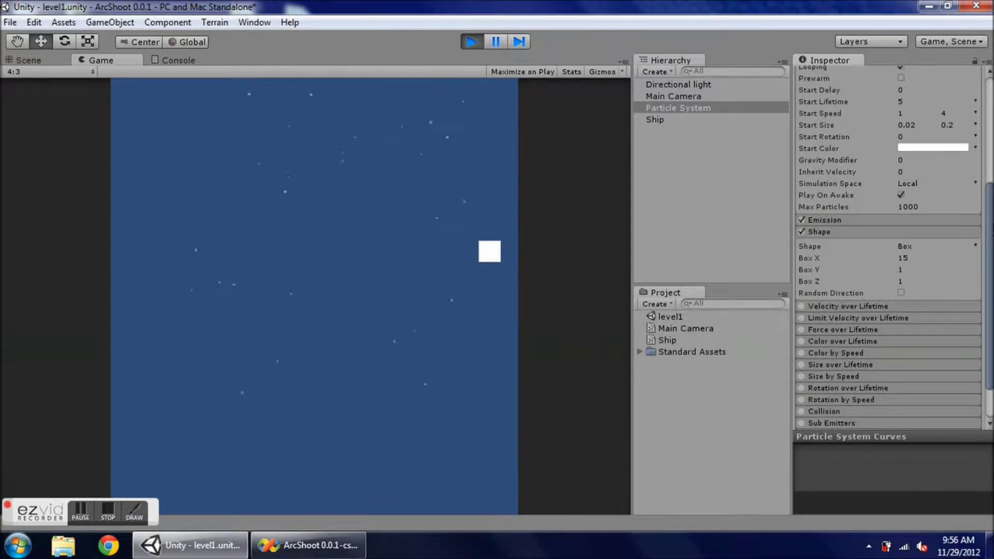
{"action": "scroll", "coordinate": [934, 299], "scroll_direction": "up", "scroll_amount": 3}
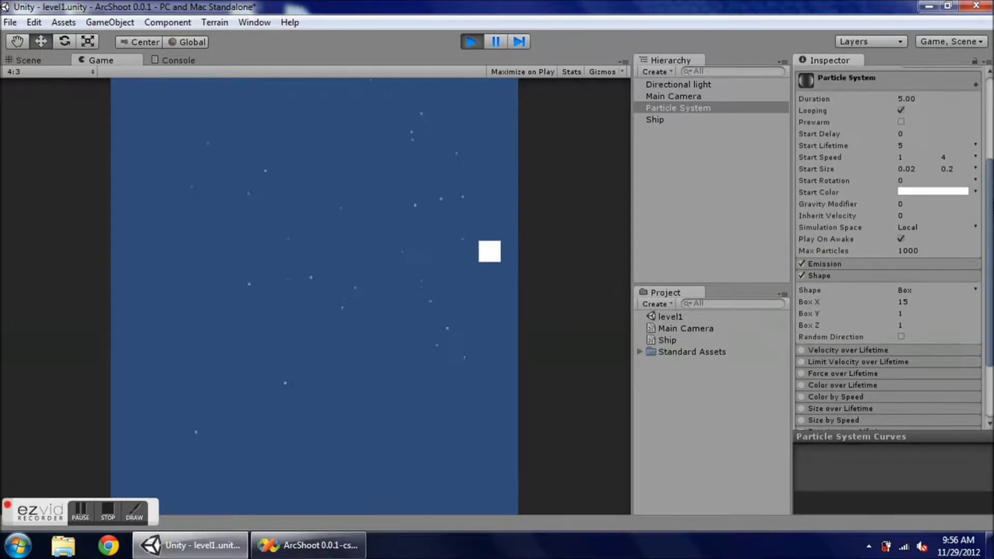
{"action": "left_click", "coordinate": [917, 294]}
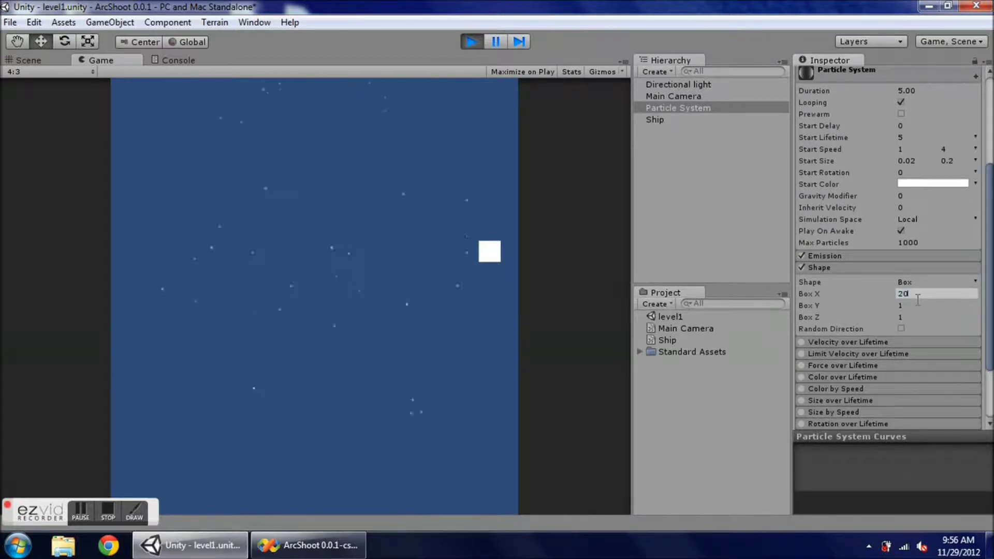
{"action": "key", "text": "Return"}
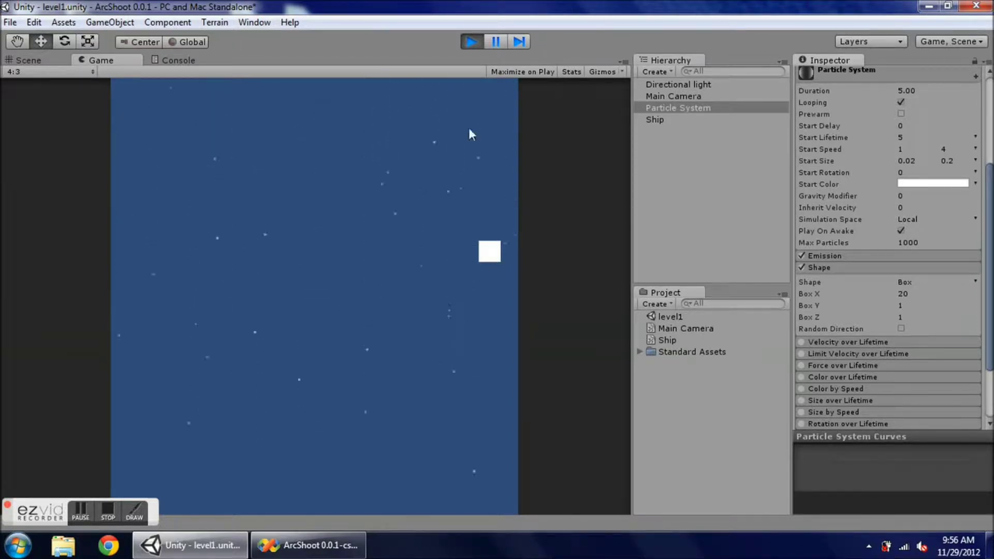
{"action": "left_click", "coordinate": [472, 41]}
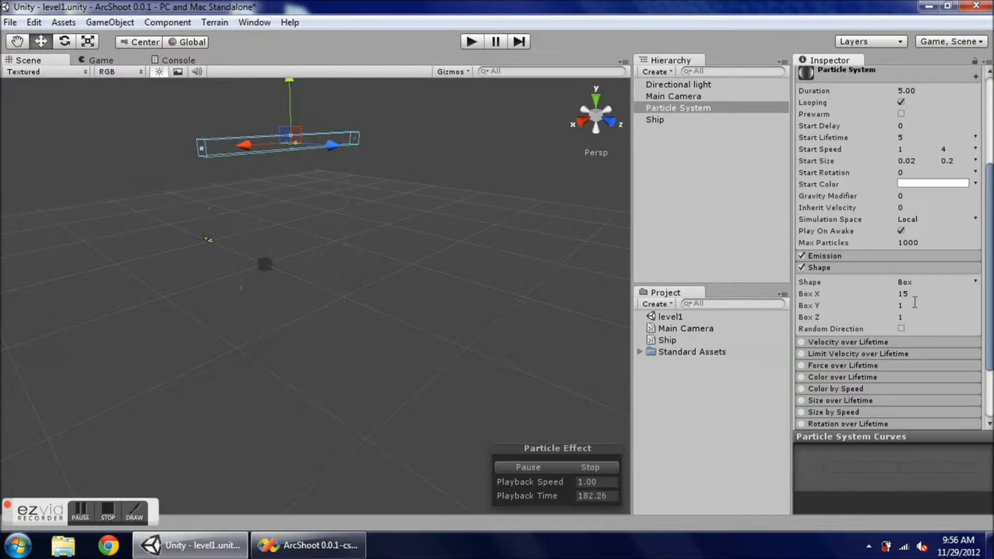
Enter 20 for the emitter's Box X size, then start Play mode to view the stars
{"action": "left_click", "coordinate": [915, 294]}
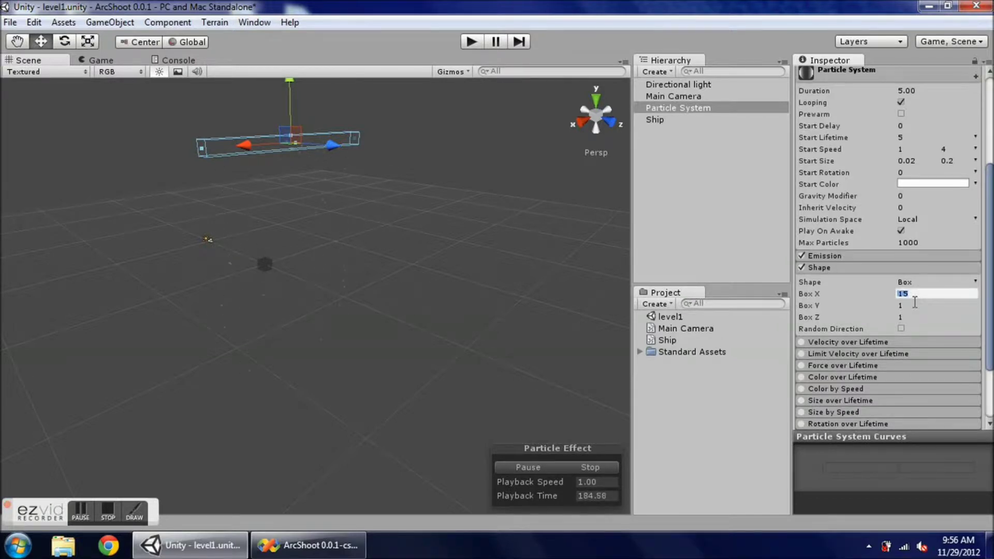
{"action": "type", "text": "20"}
{"action": "key", "text": "Return"}
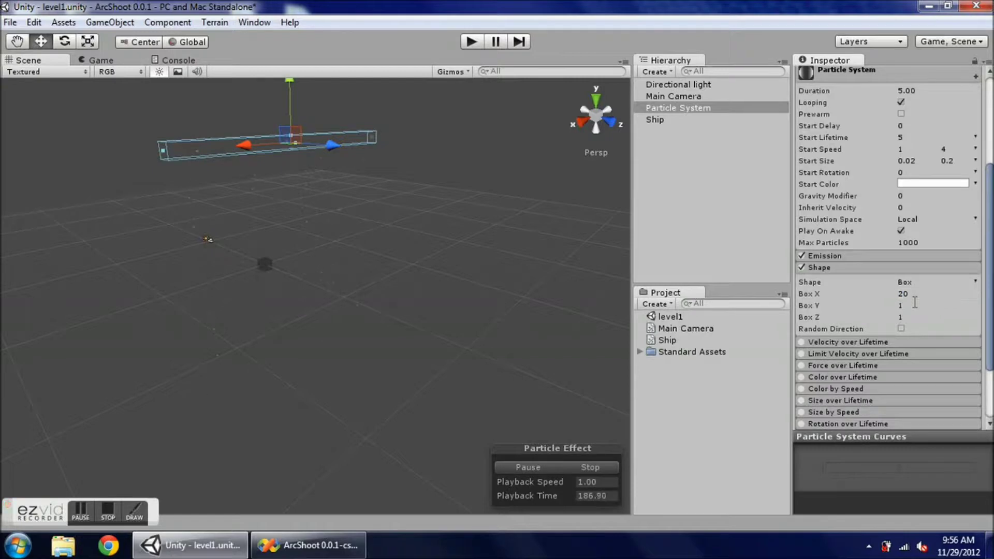
{"action": "left_click", "coordinate": [477, 42]}
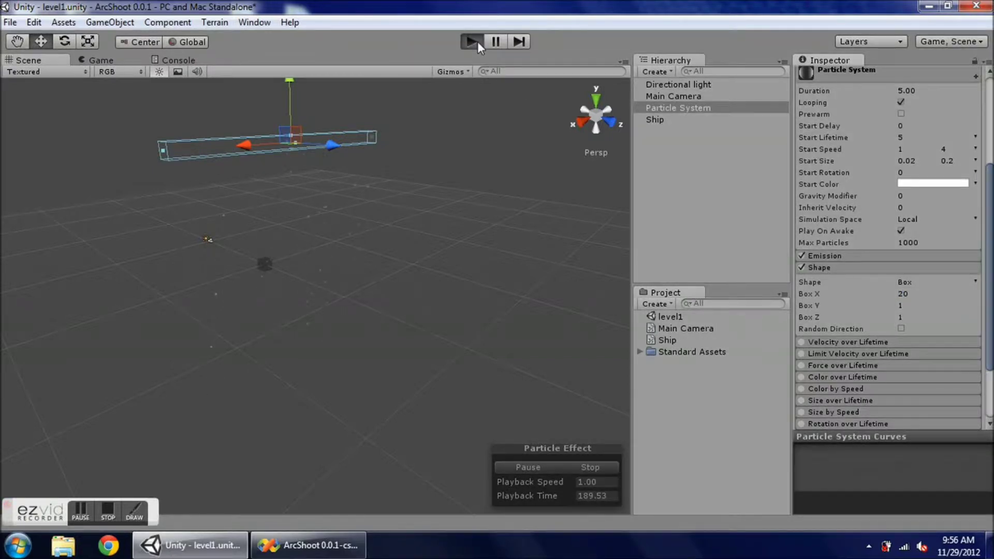
{"action": "left_click", "coordinate": [471, 42]}
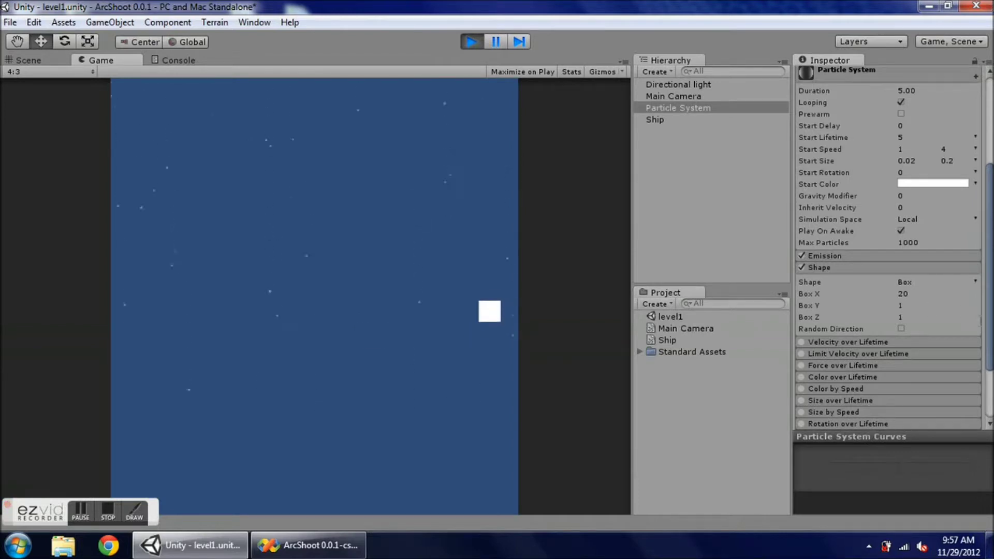
Stop the game, raise Start Lifetime from 5 to 10, and check the camera from the Right view
{"action": "left_click", "coordinate": [471, 42]}
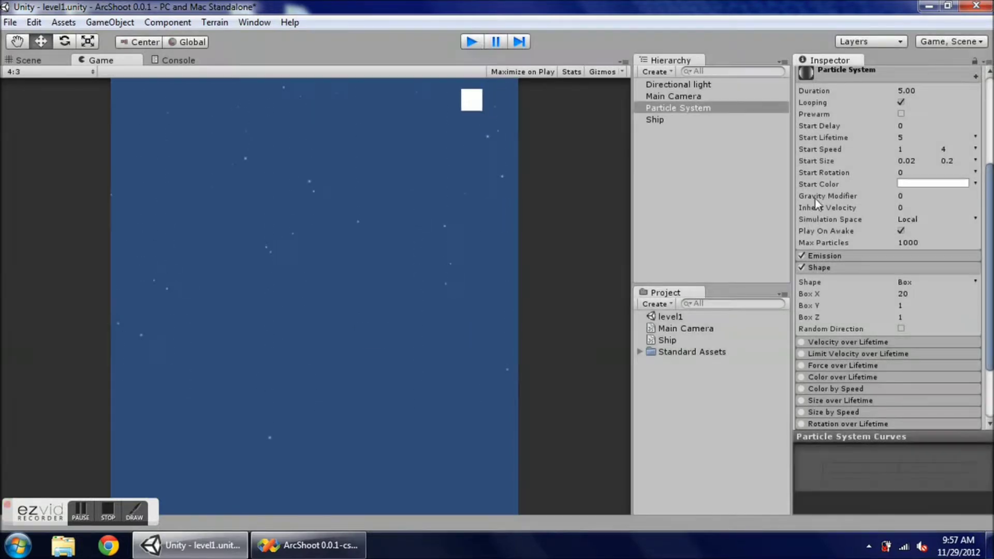
{"action": "left_click_drag", "start_coordinate": [991, 279], "coordinate": [991, 317]}
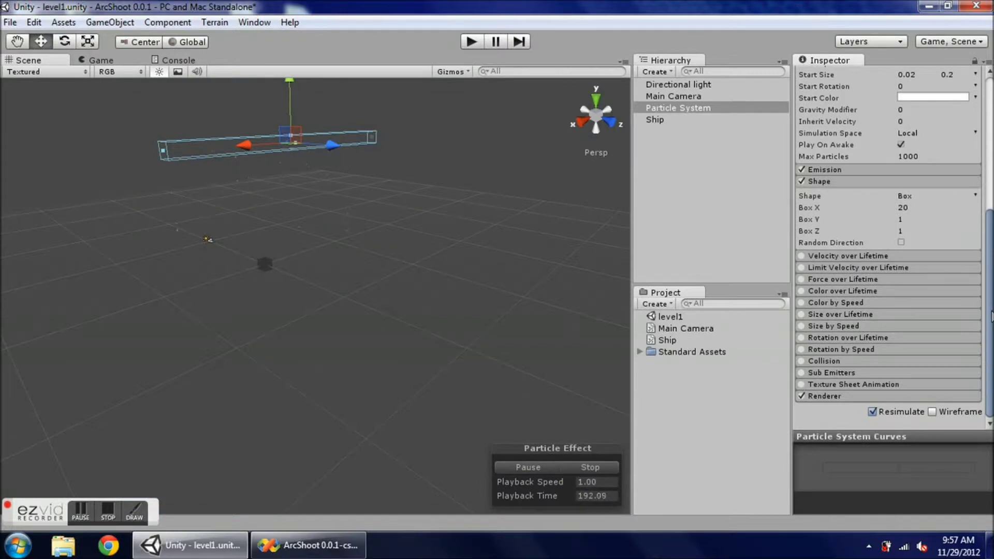
{"action": "left_click_drag", "start_coordinate": [991, 298], "coordinate": [991, 227]}
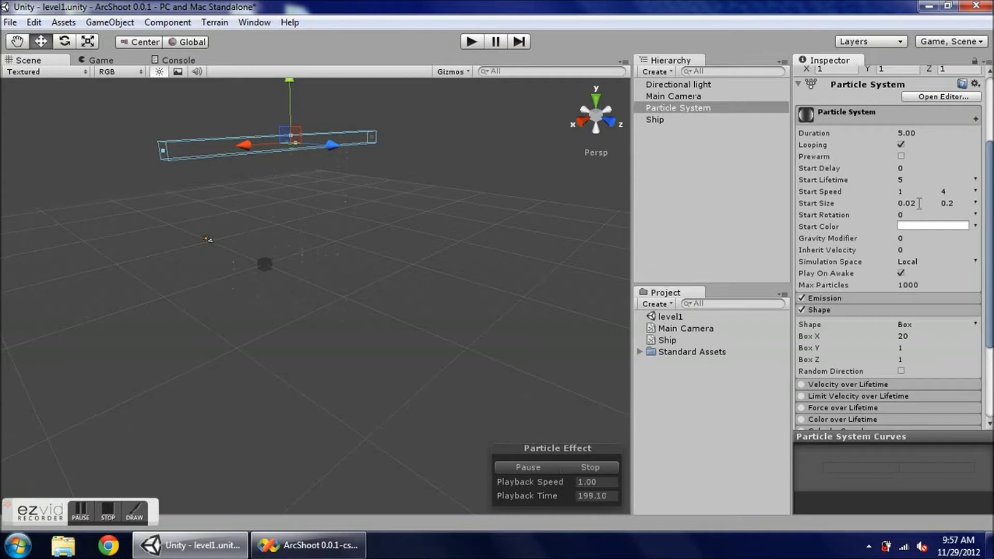
{"action": "left_click", "coordinate": [908, 183]}
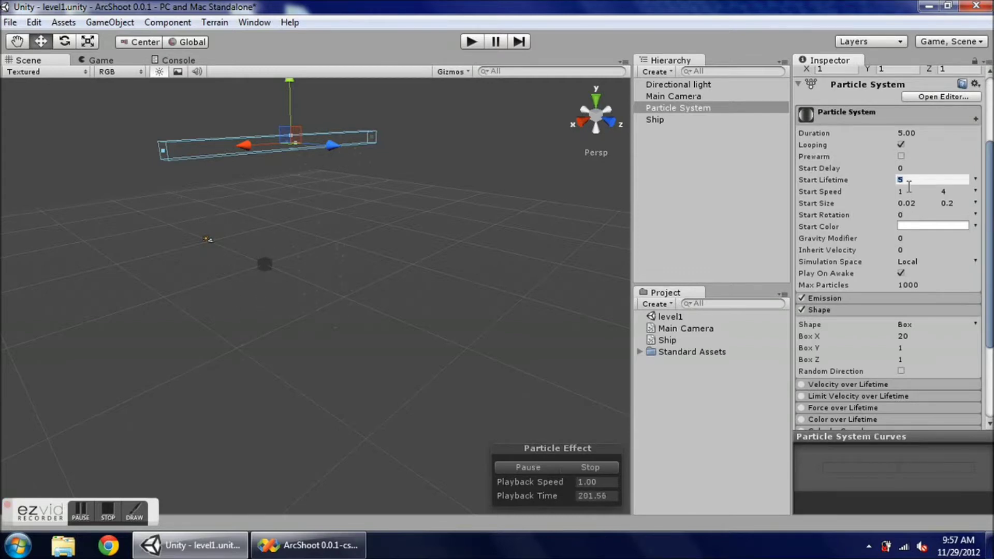
{"action": "type", "text": "10"}
{"action": "left_click", "coordinate": [580, 124]}
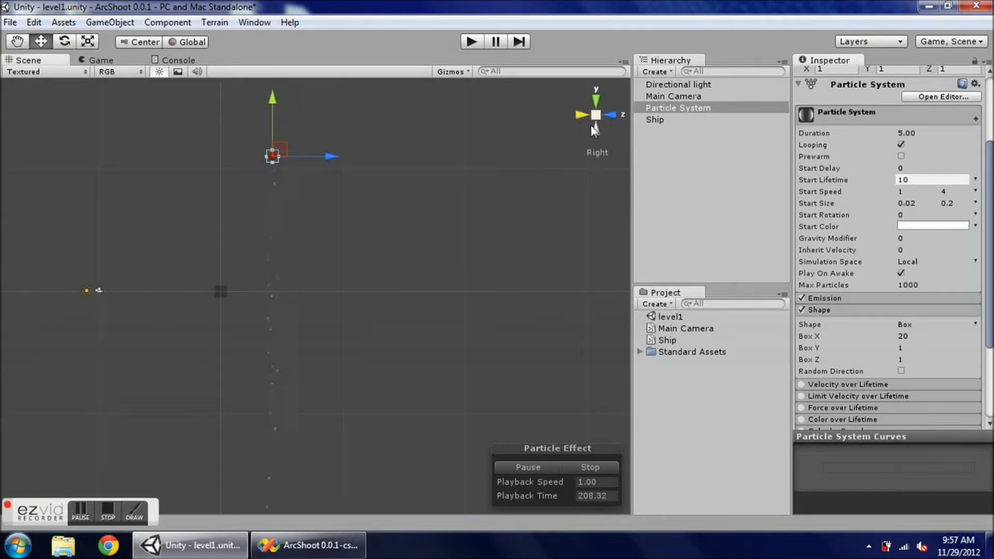
{"action": "left_click", "coordinate": [656, 97]}
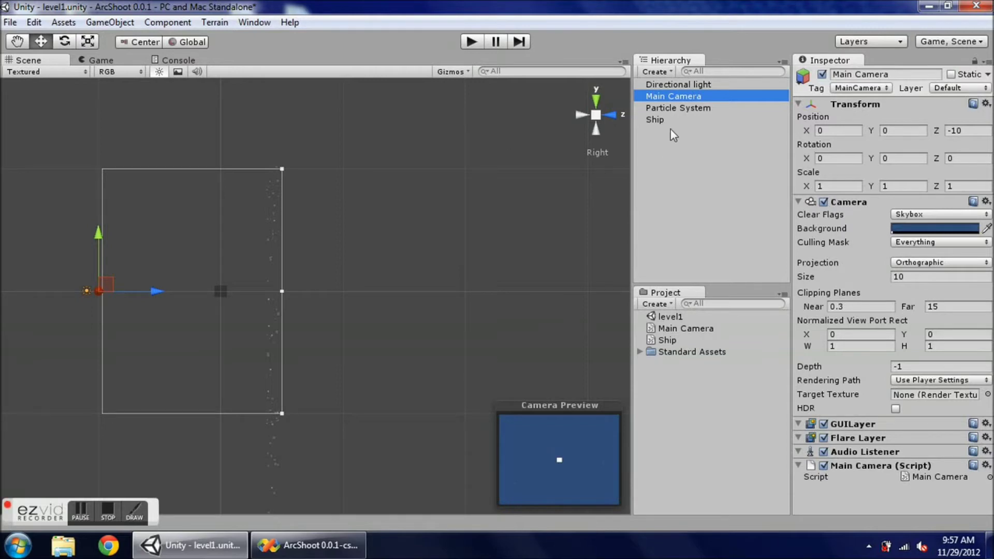
{"action": "left_click", "coordinate": [673, 107]}
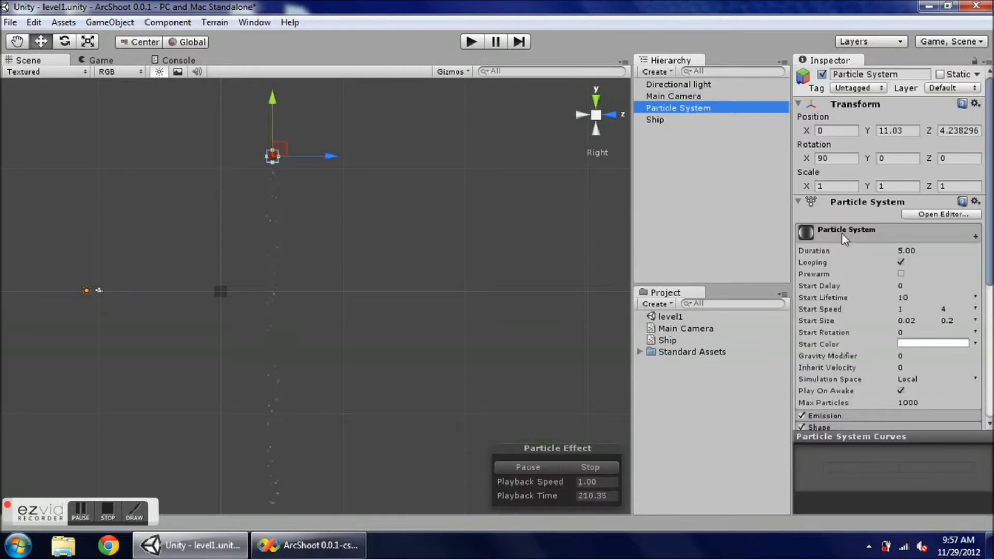